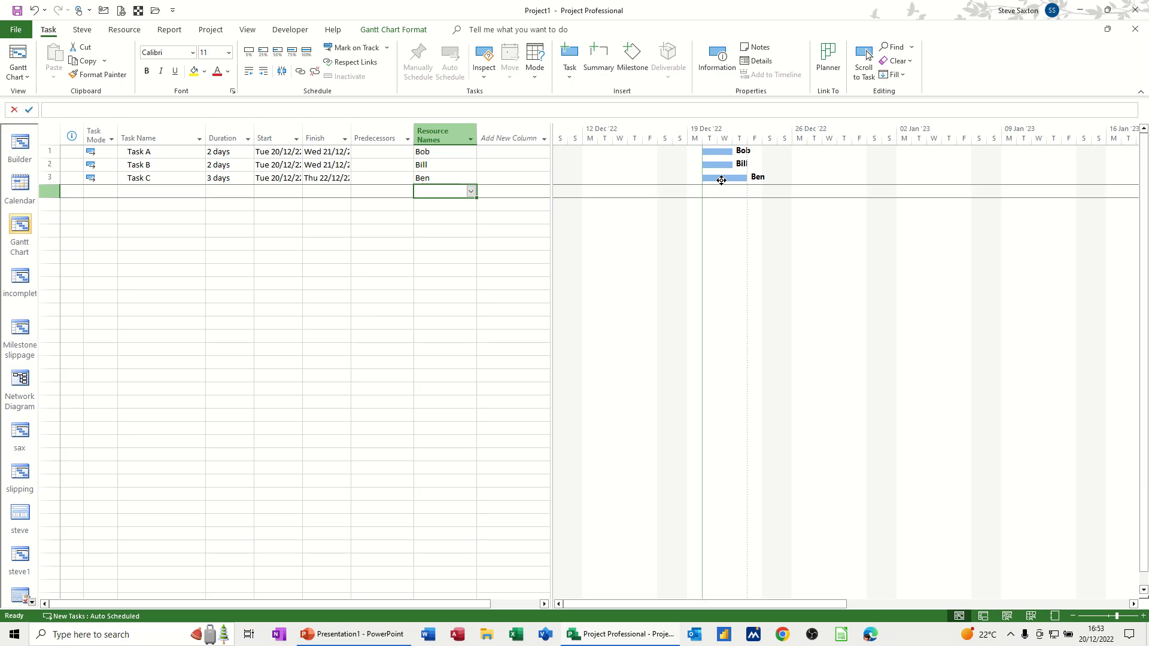
Step: Add three Gantt bar styles in the empty rows after Manual Progress, named after the resources of Tasks A, B and C in order
mouse_move(720, 180)
double_click(614, 233)
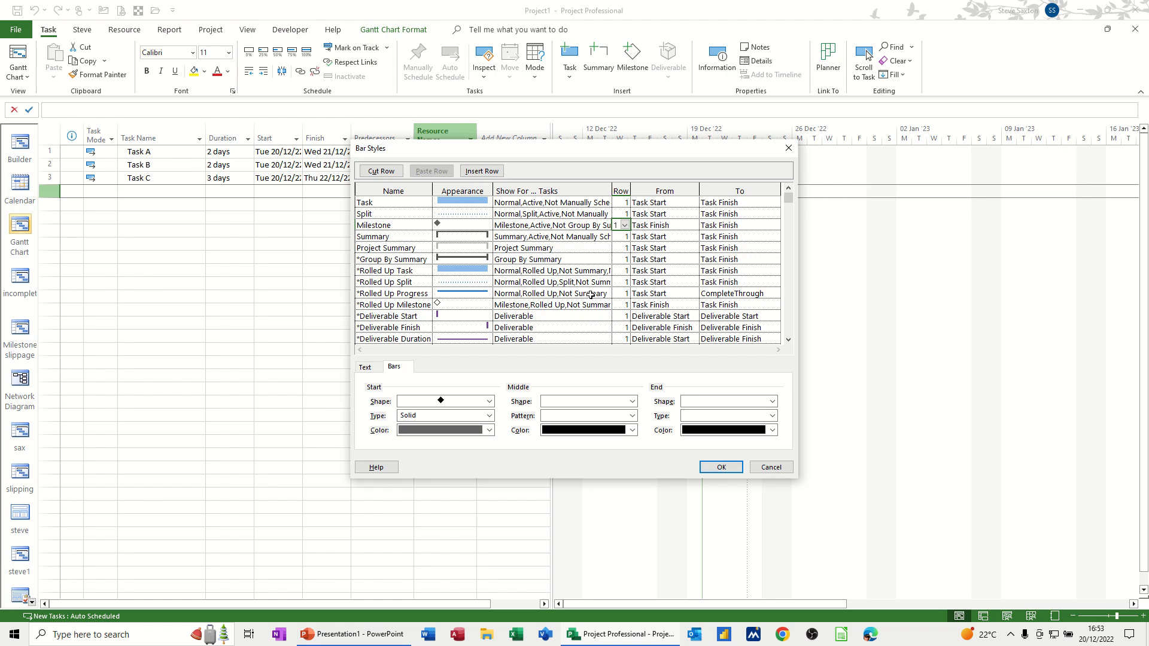
click(788, 339)
click(788, 340)
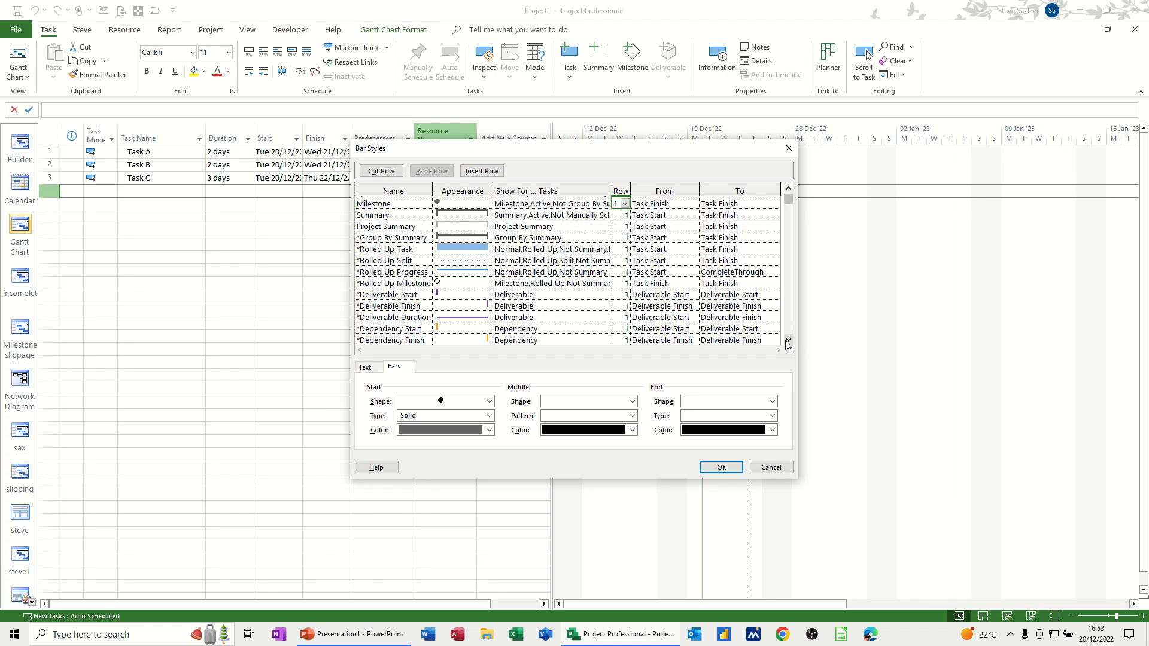
click(788, 343)
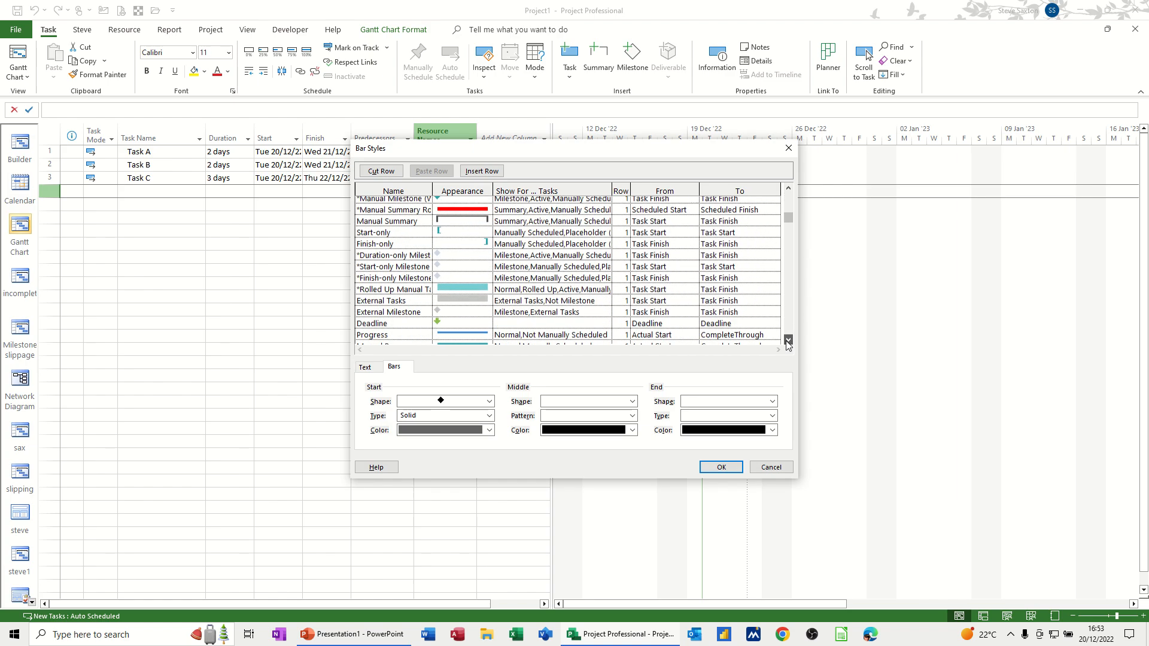
click(787, 343)
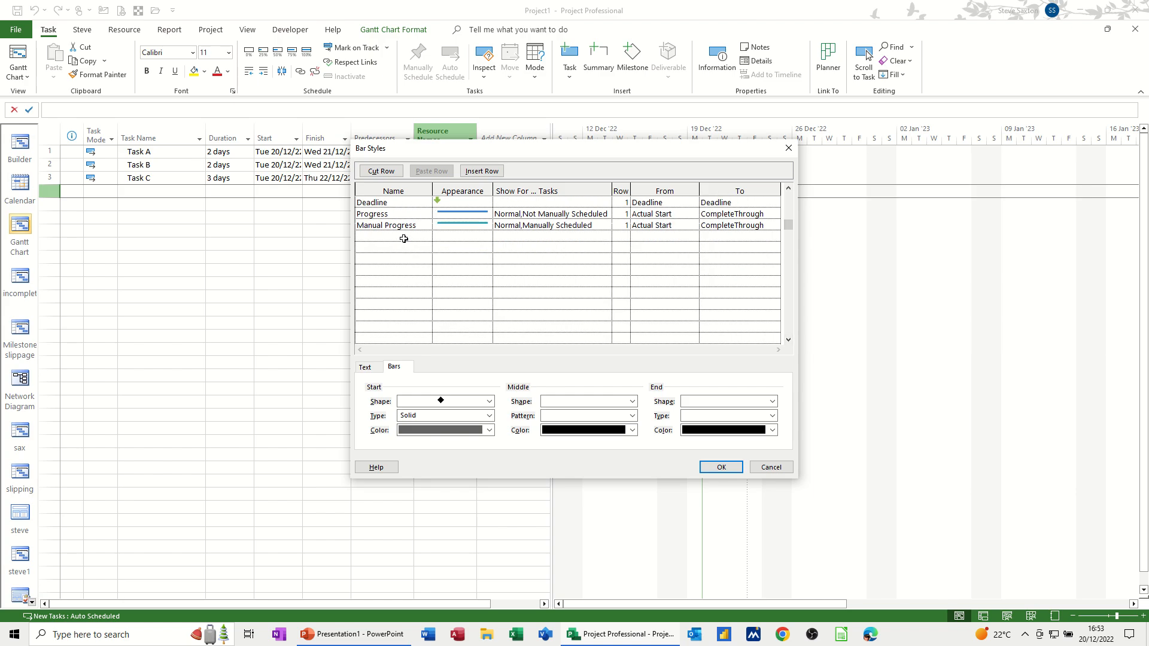
click(403, 237)
text(Bob)
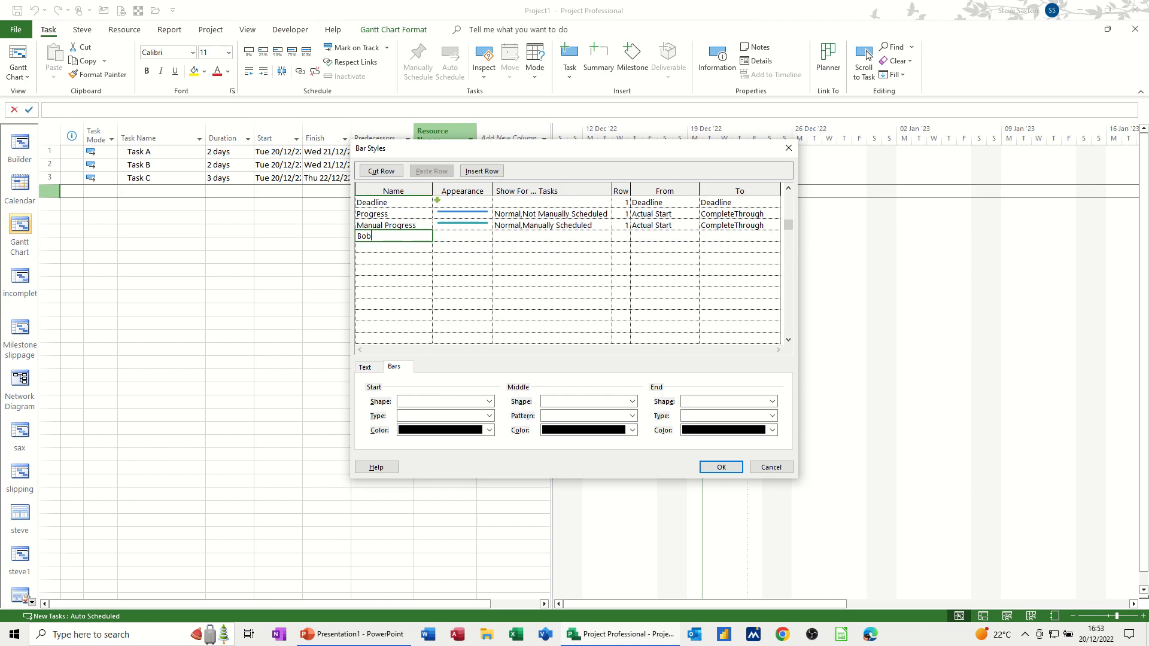
key(Return)
text(Bill)
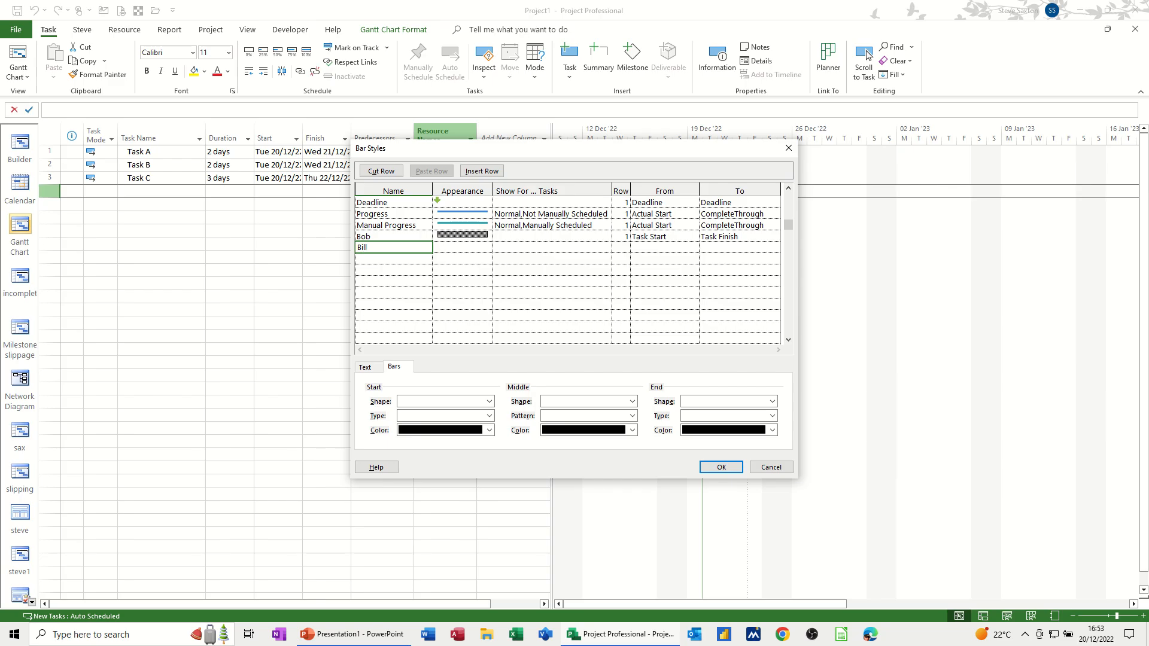
key(Return)
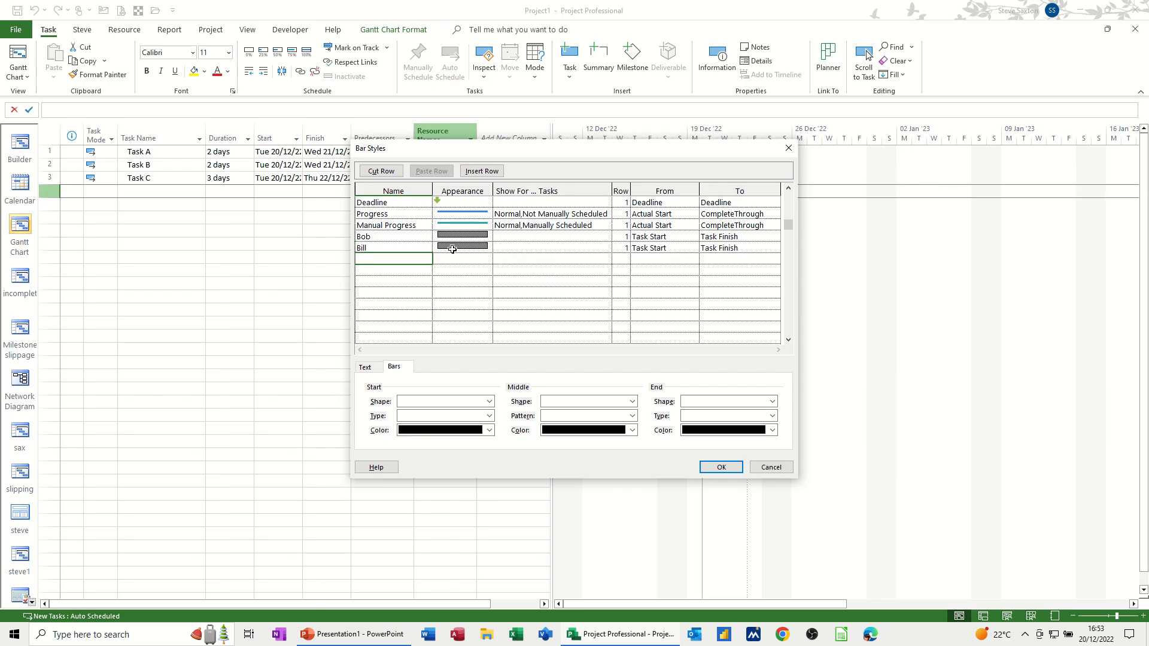
text(Ben)
Step: Set the middle bar colours of the three new bar styles to green, orange and light blue, in that order
click(453, 237)
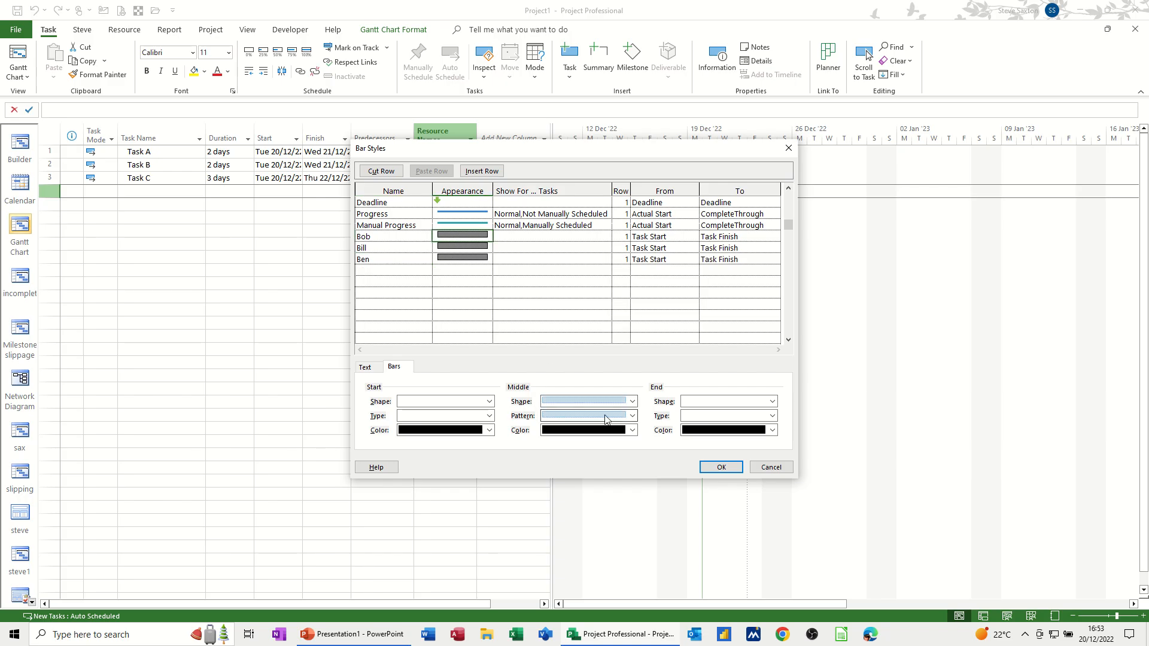
click(632, 431)
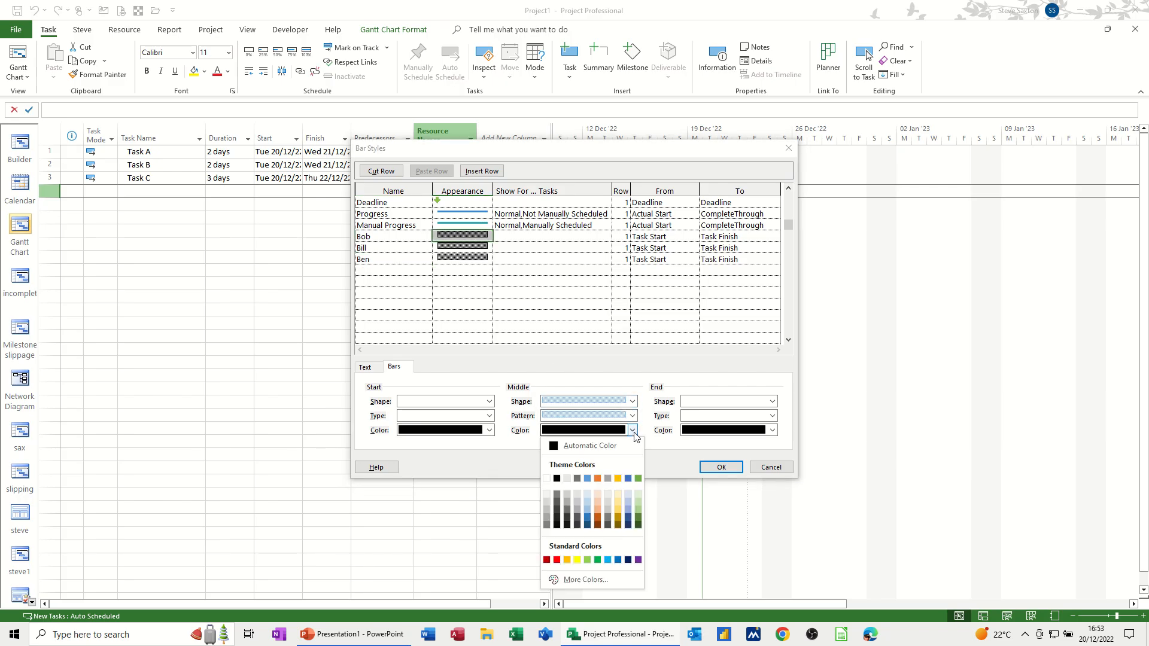
click(638, 479)
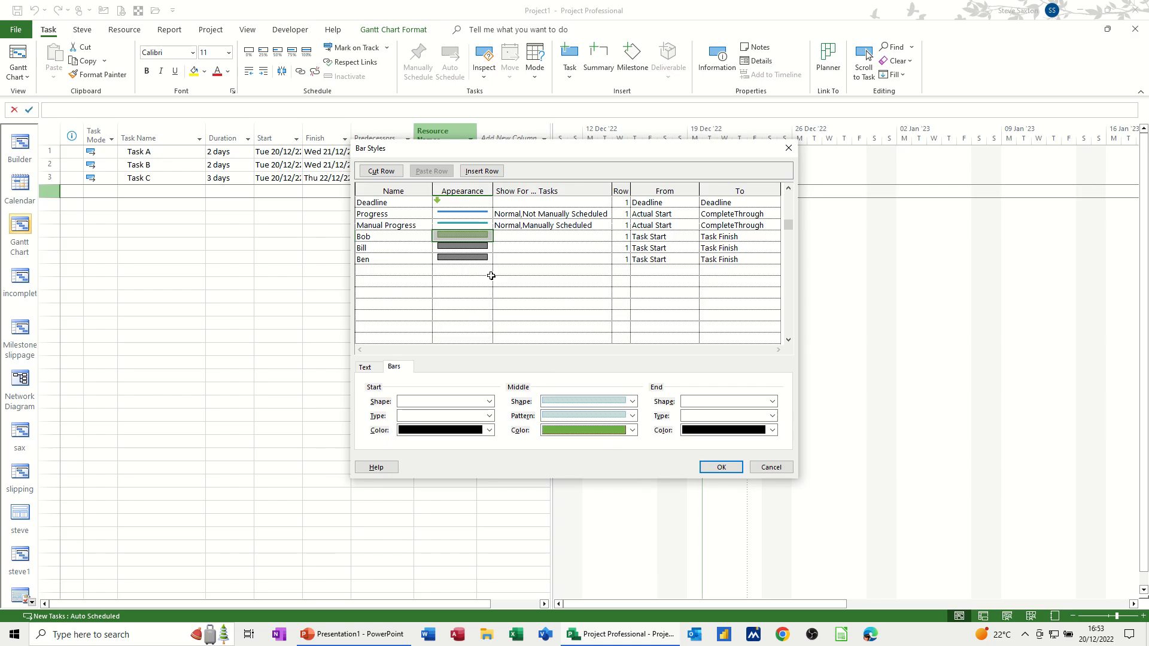
click(473, 247)
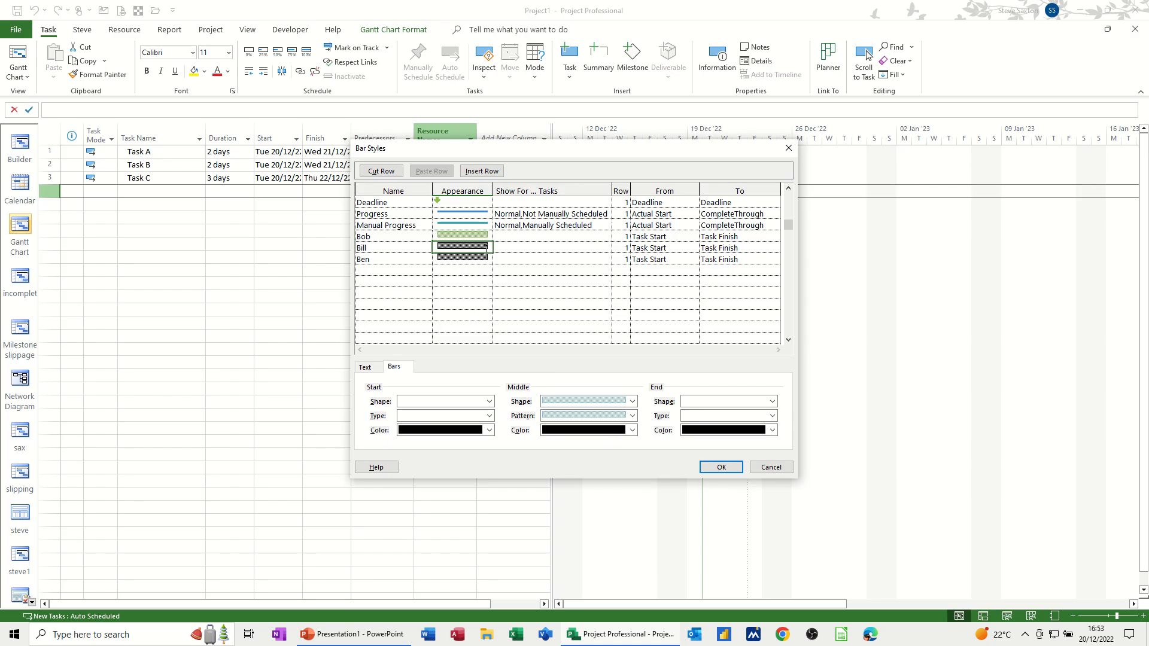
click(632, 431)
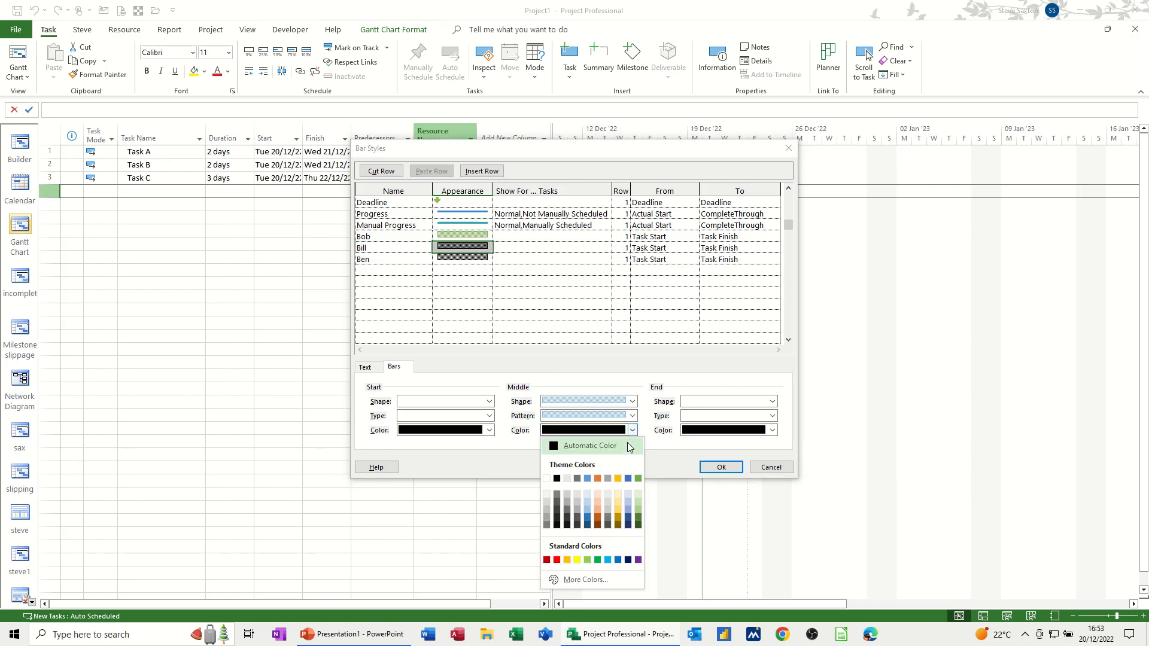
click(567, 559)
click(476, 259)
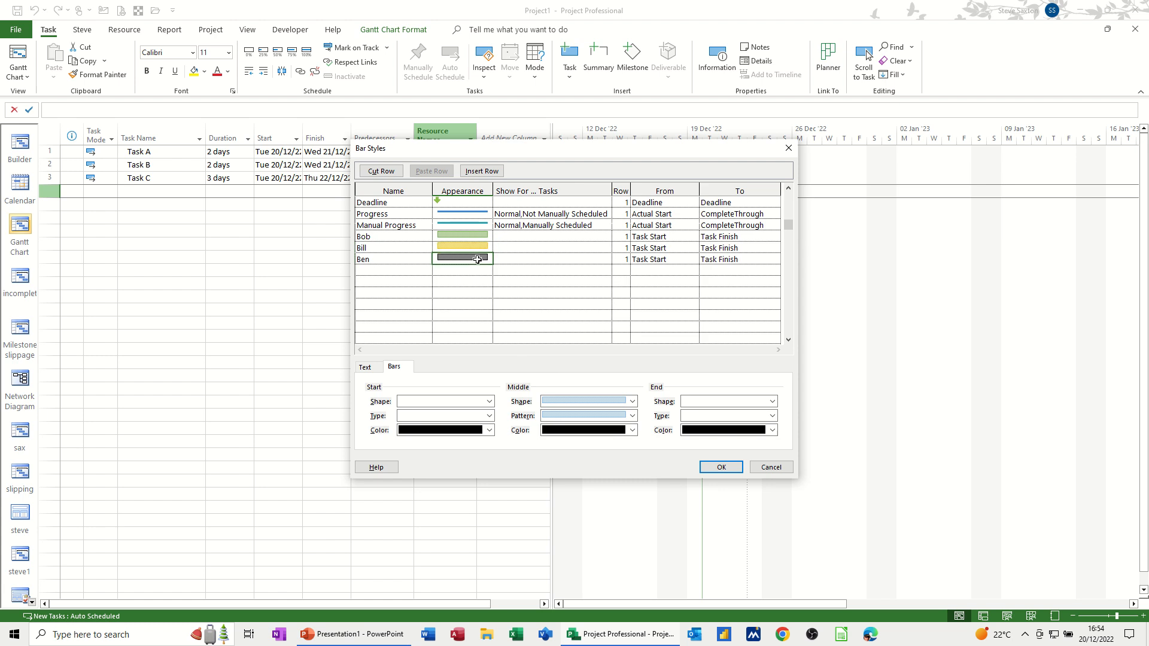
click(634, 430)
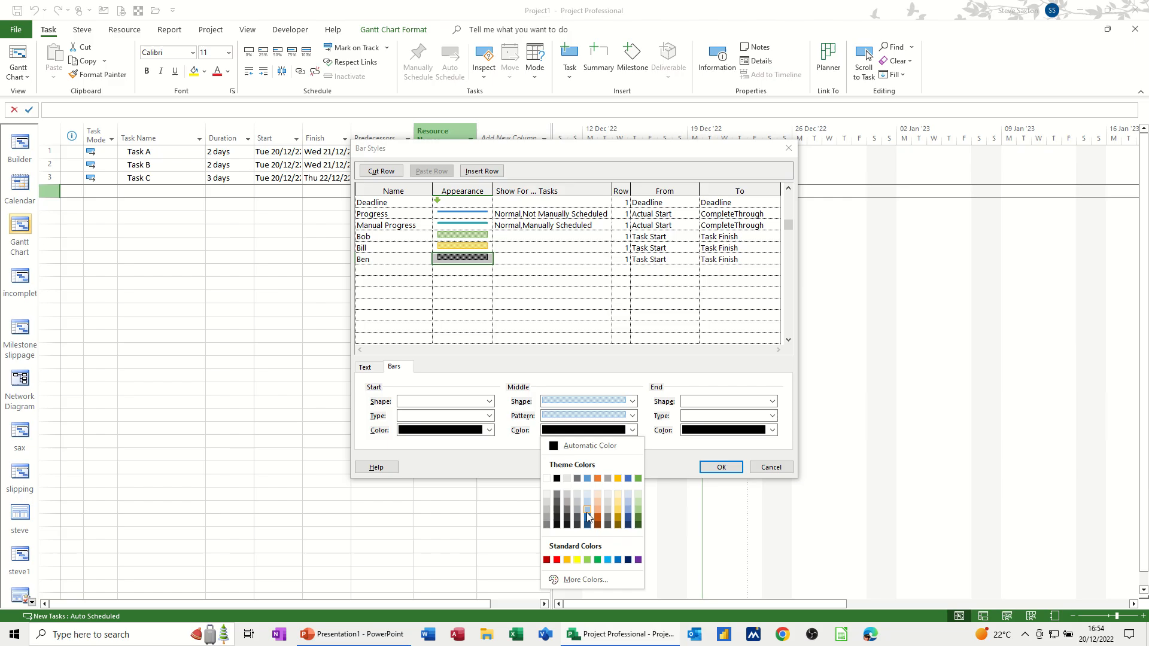
click(586, 511)
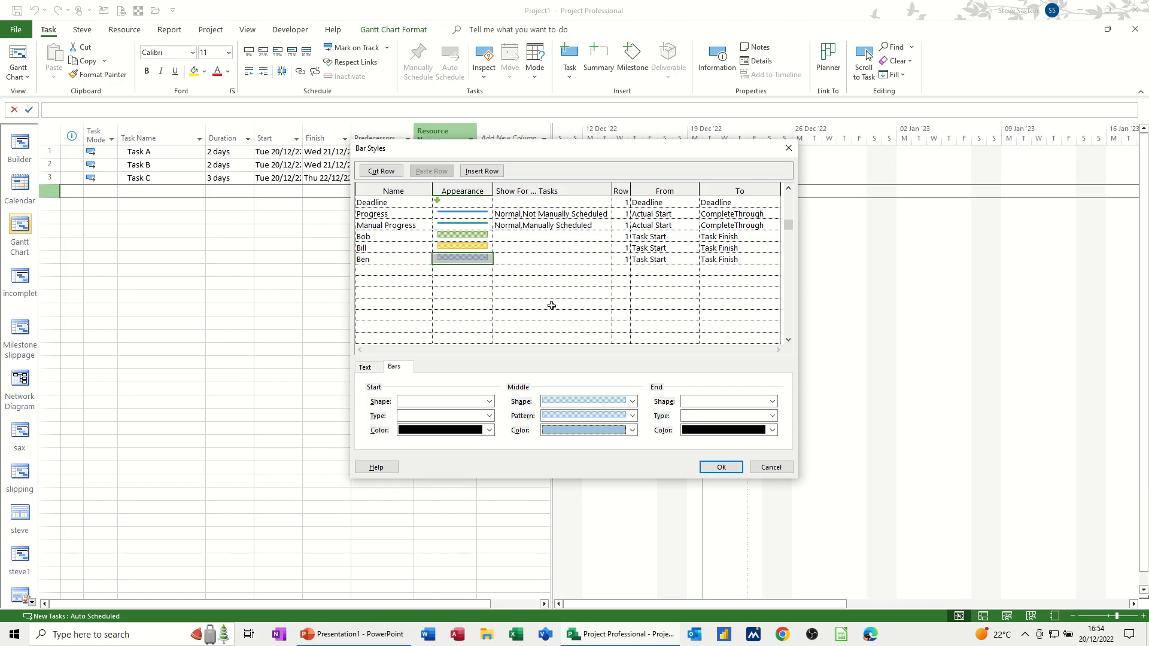
Step: Make the three new bar styles show for Flag1, Flag2 and Flag3 tasks respectively, and apply the bar style changes
click(515, 235)
click(606, 237)
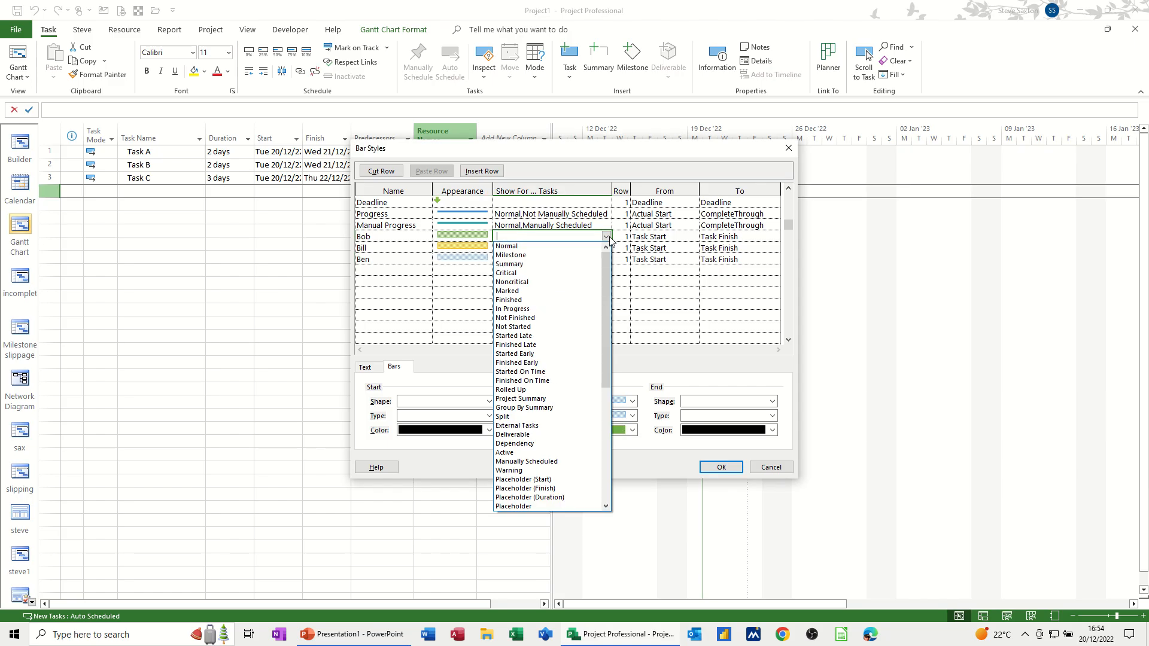
text(Finished)
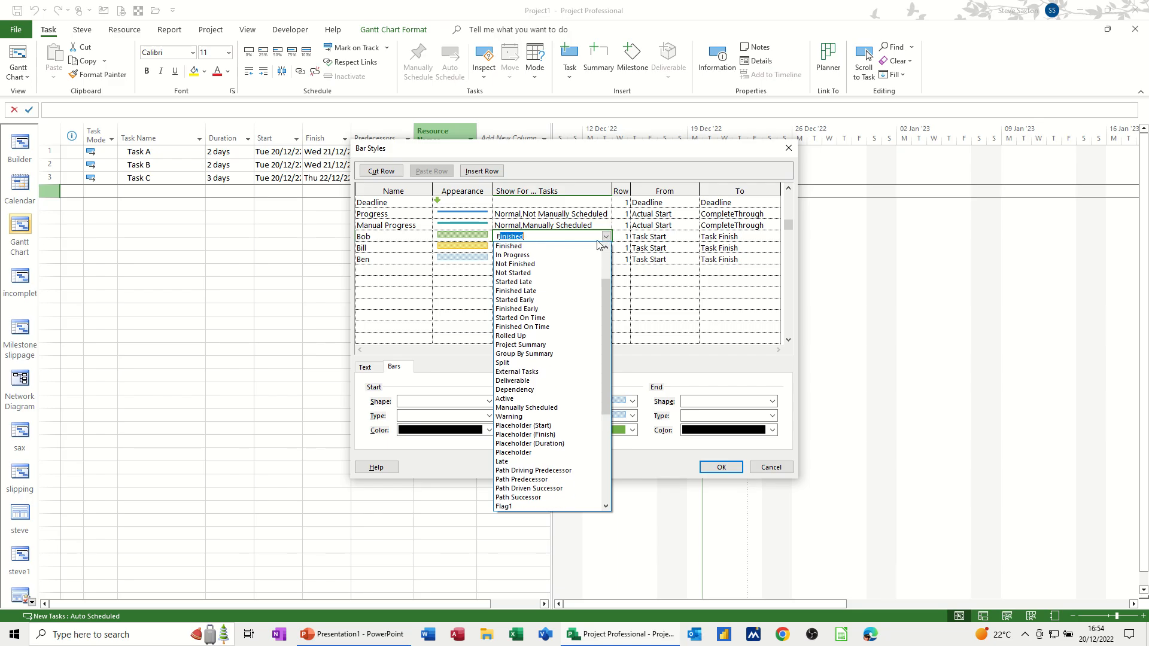
click(519, 507)
click(508, 249)
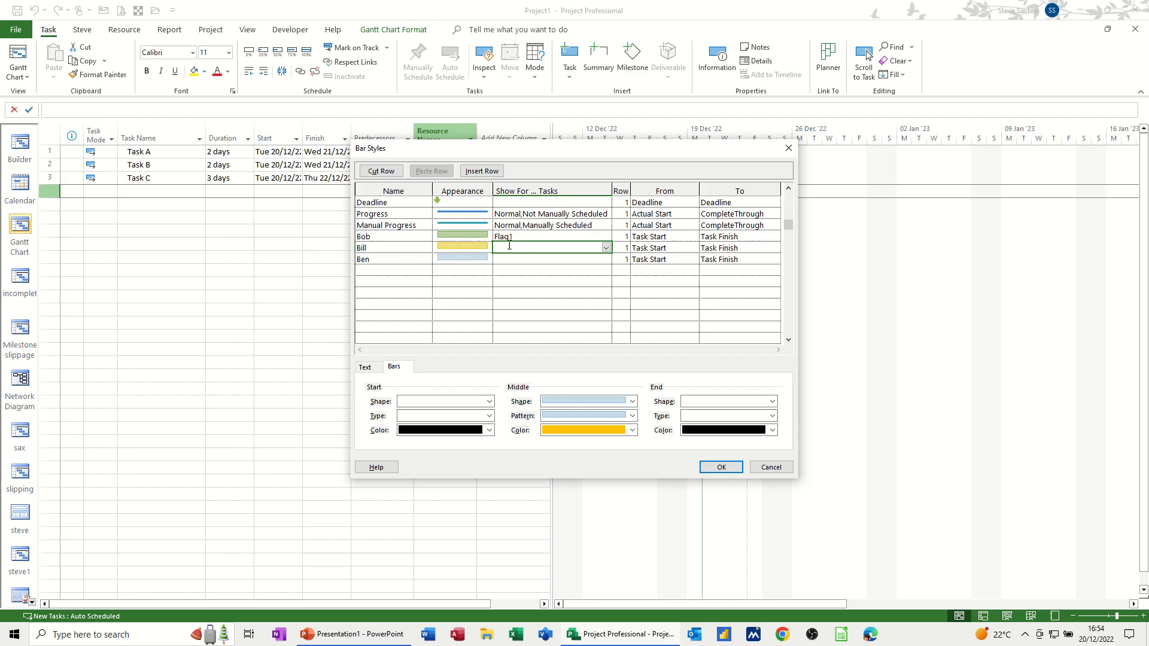
text(Flag1)
click(606, 248)
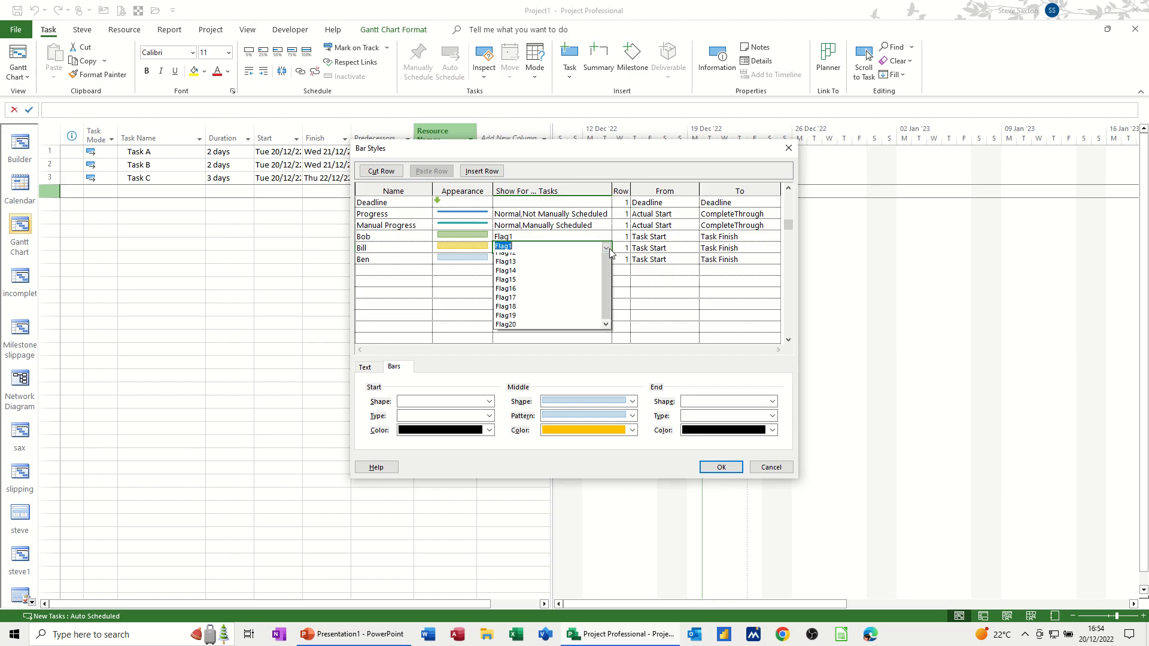
click(529, 358)
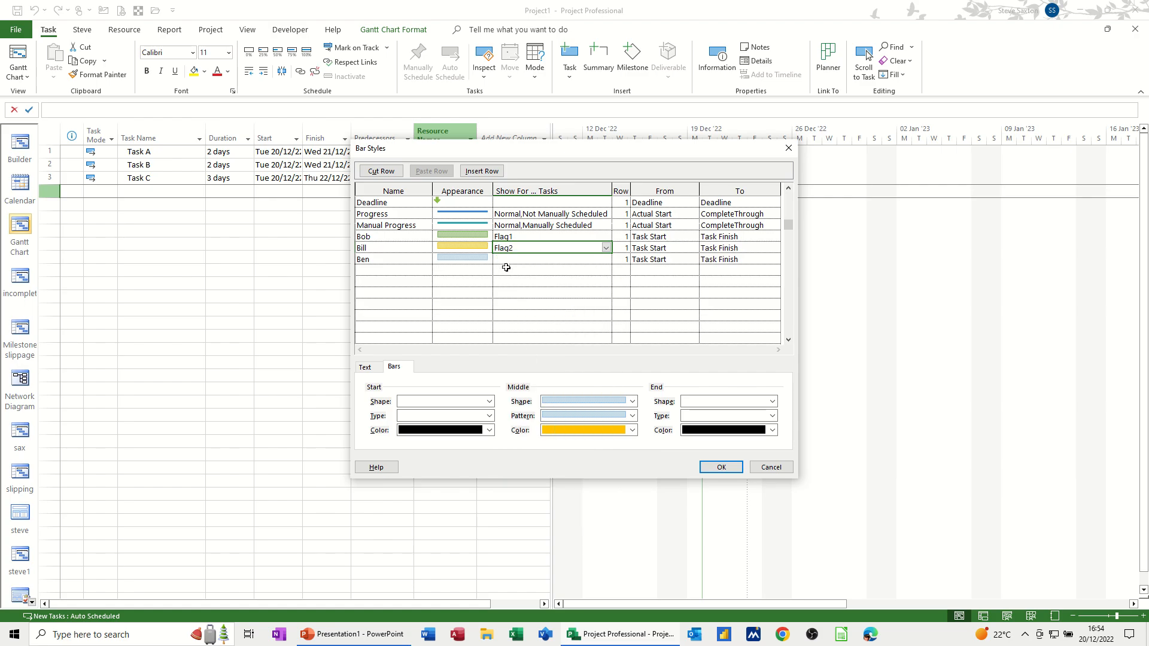
click(508, 259)
text(Flag3)
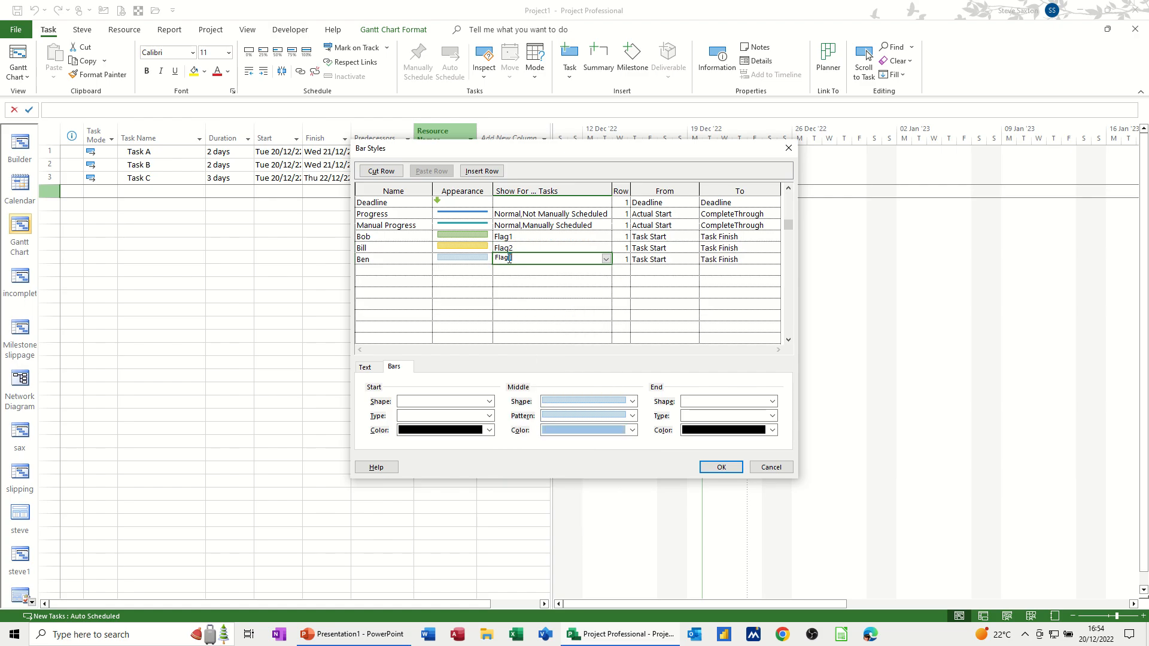
click(516, 267)
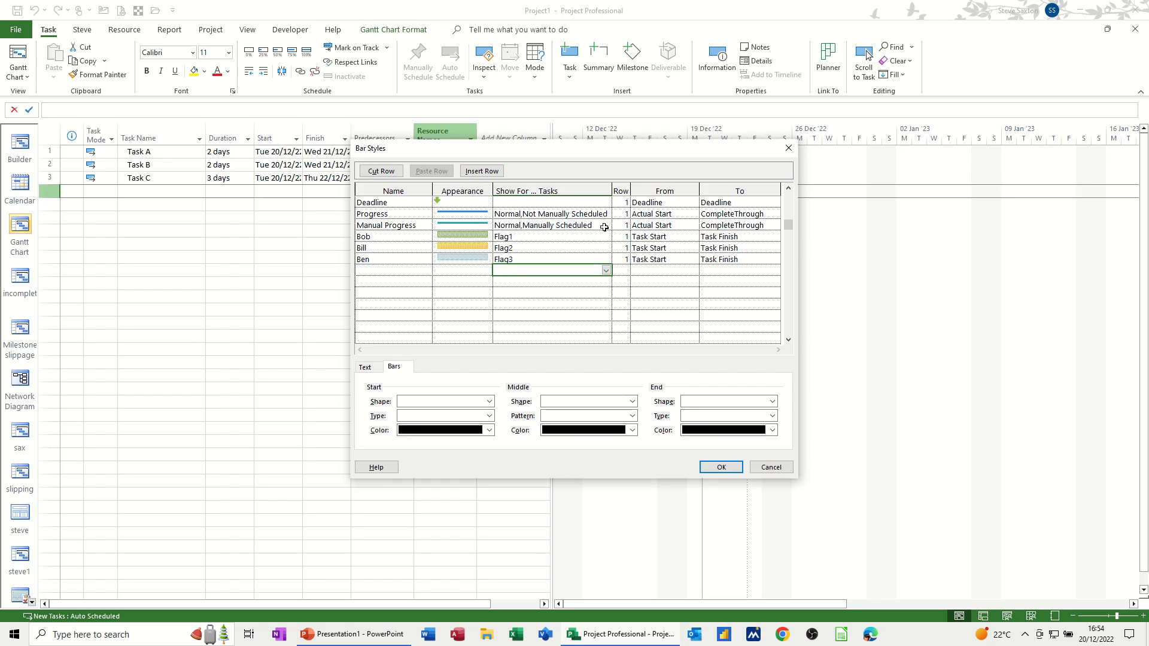
click(719, 468)
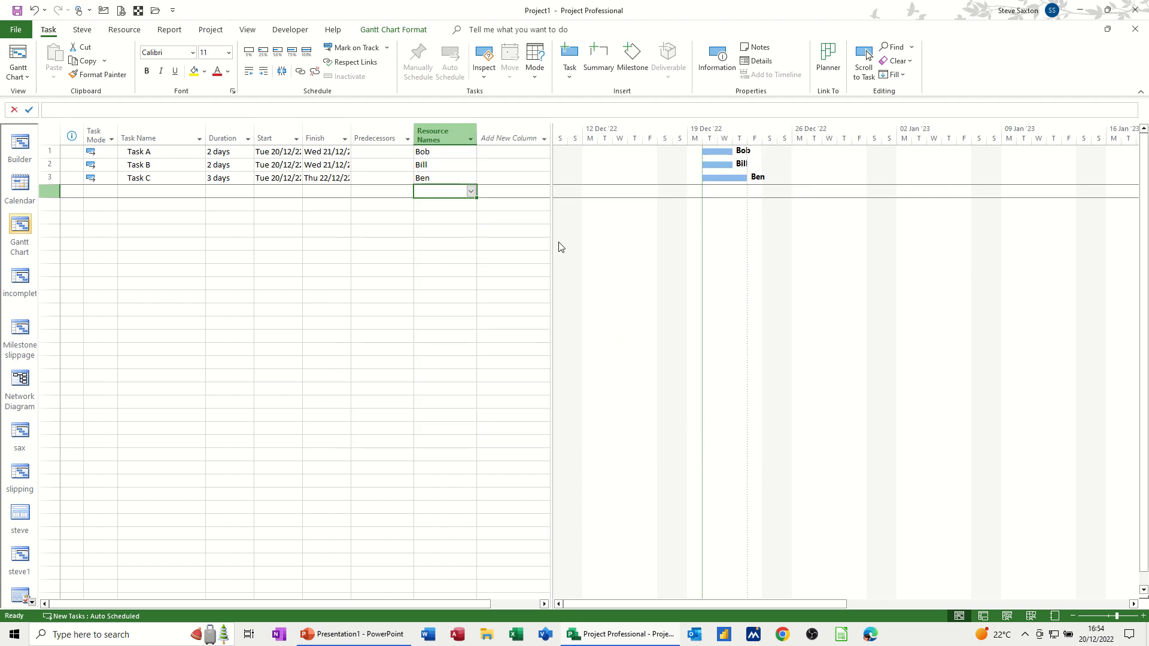
Step: Widen the task table and insert a Flag1 column after Resource Names
drag(554, 249, 637, 249)
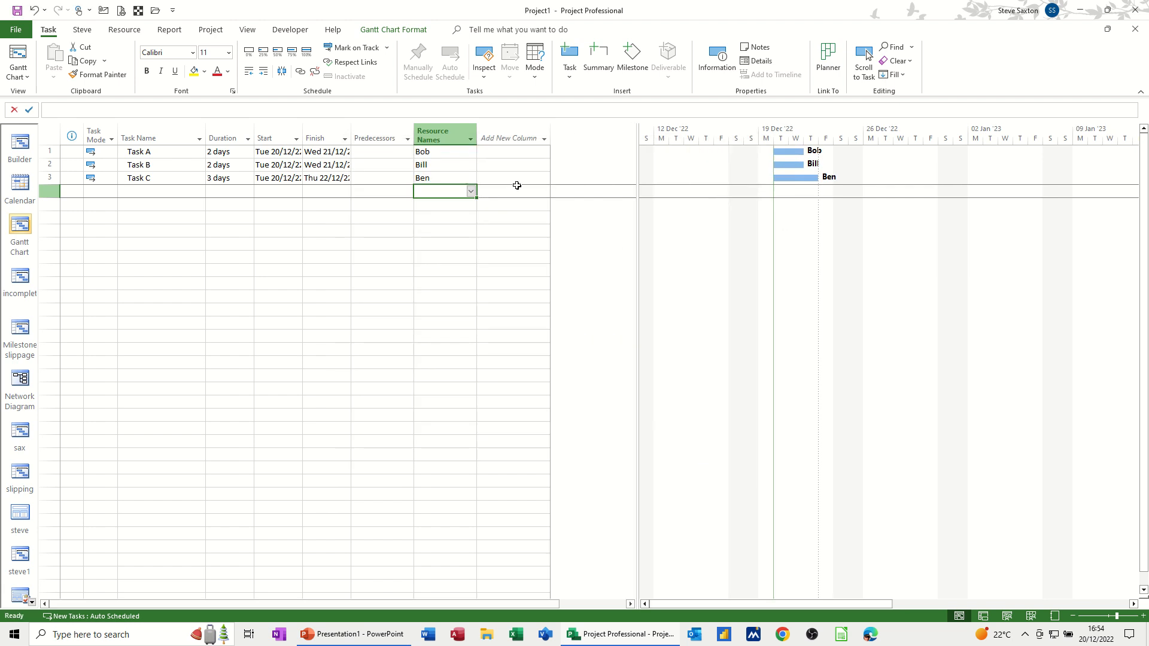
right_click(509, 135)
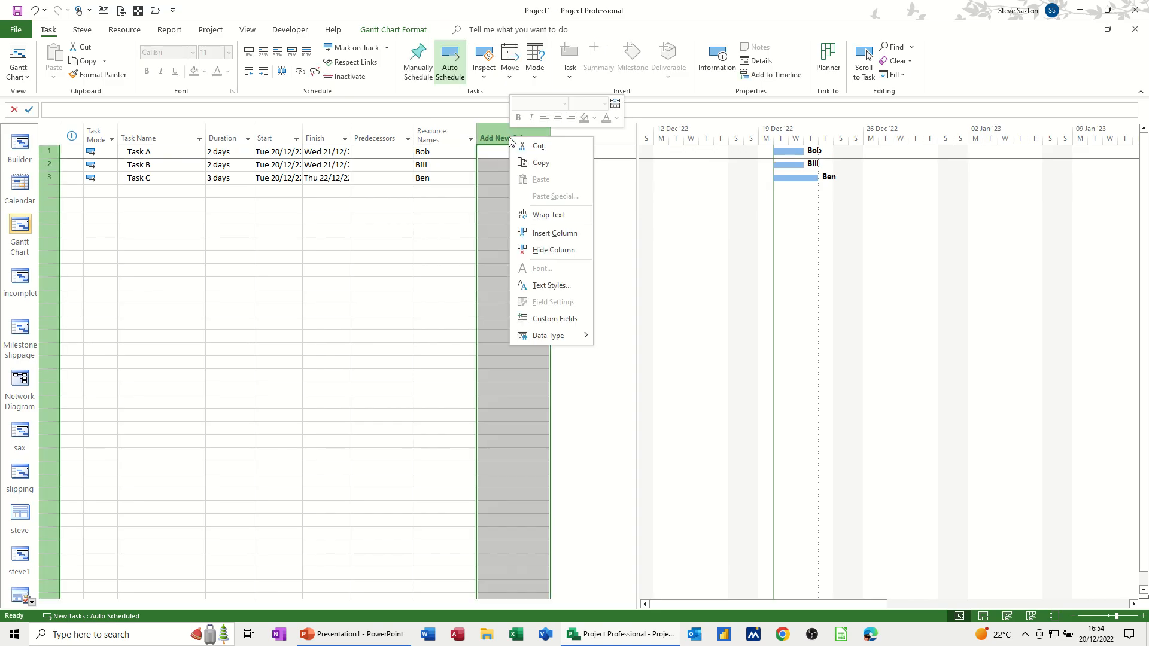
click(526, 234)
text(flag1)
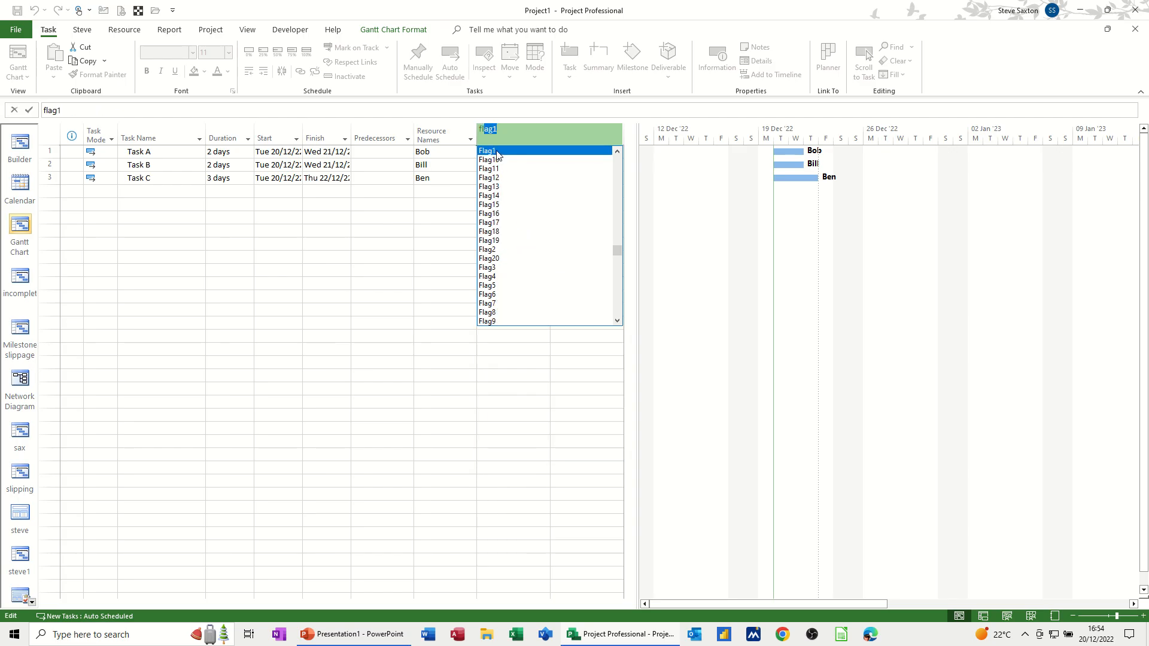
click(496, 152)
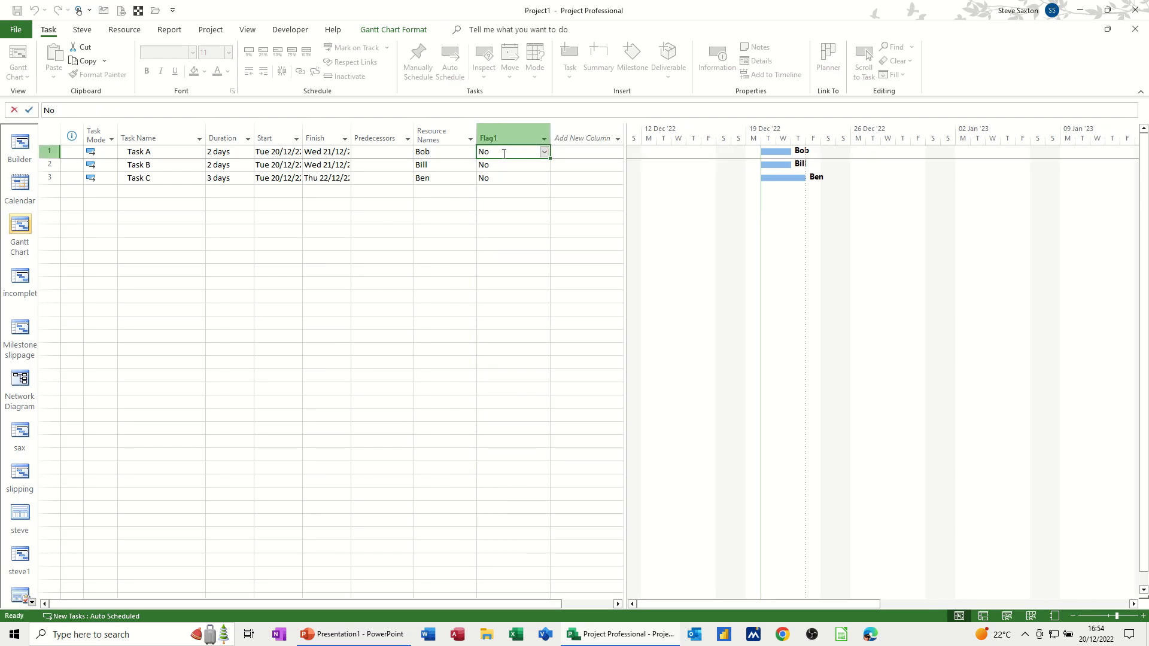
Step: Test the flag-driven bar colour by switching Task A's Flag1 to Yes and back to No twice
click(545, 154)
click(509, 164)
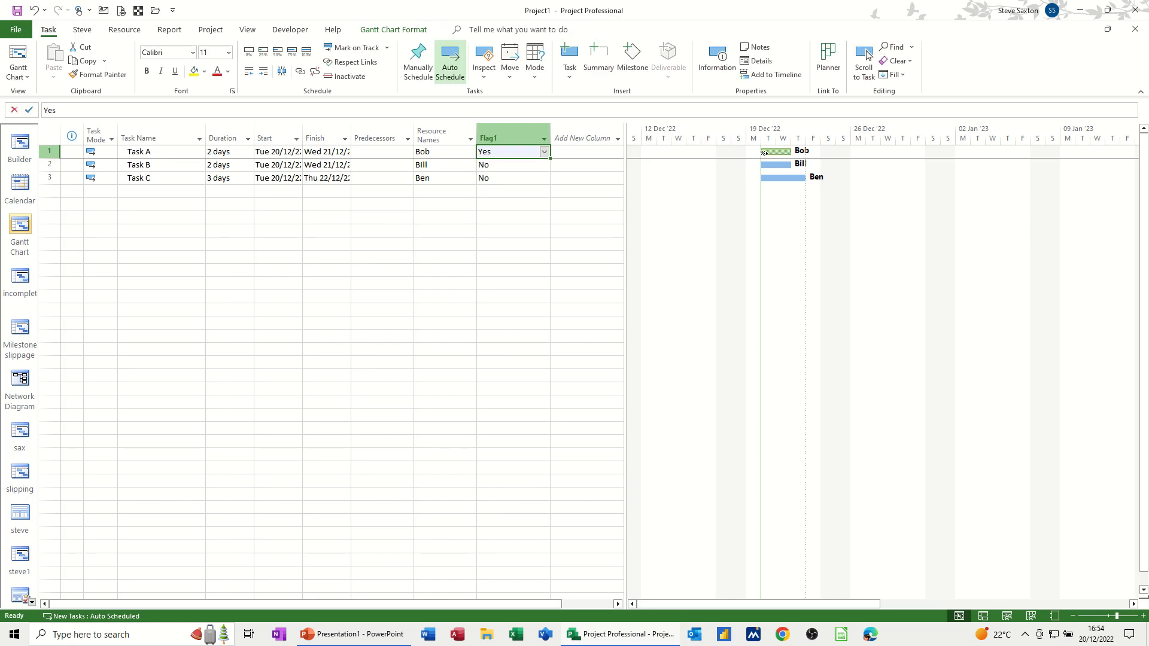
click(545, 153)
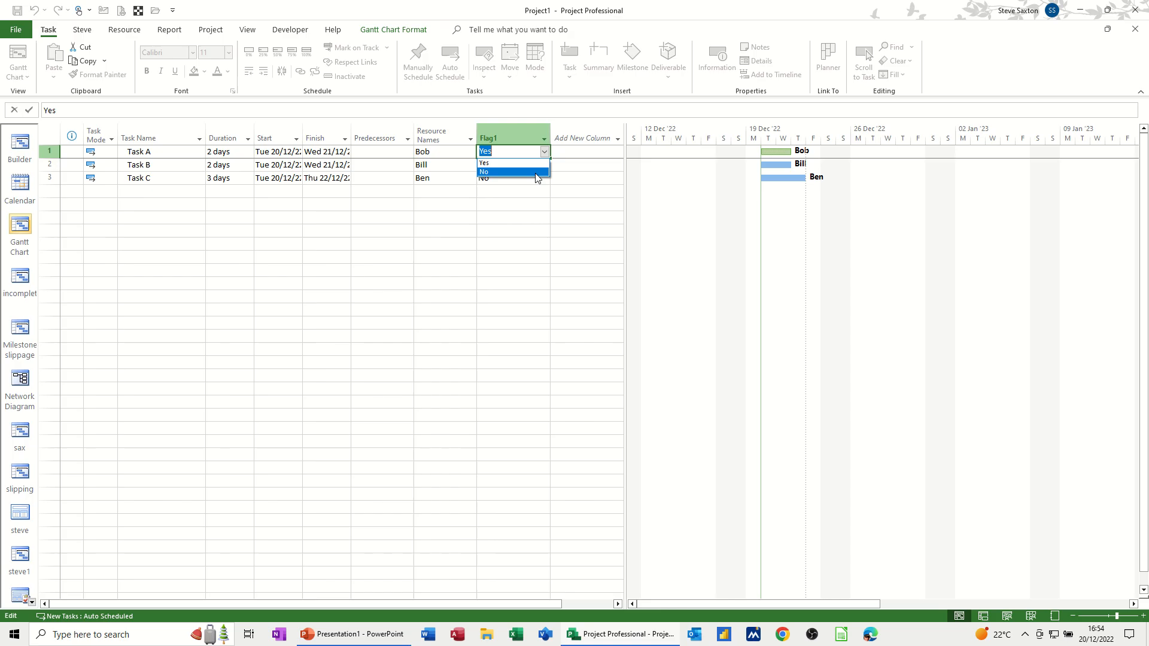
click(536, 174)
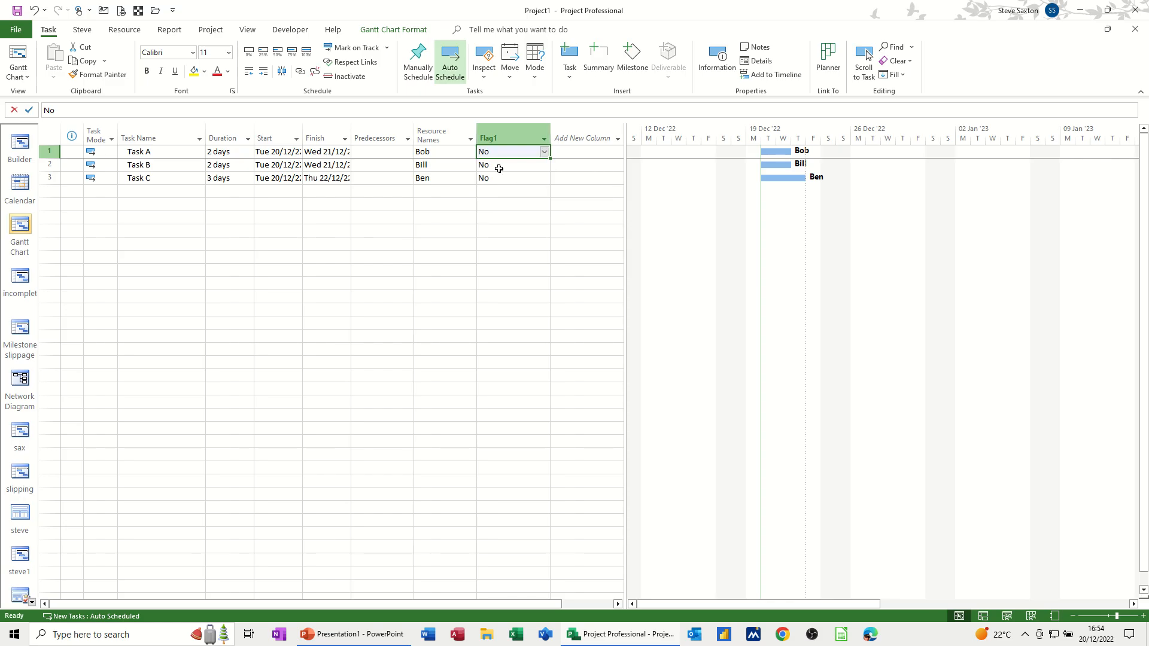
click(544, 154)
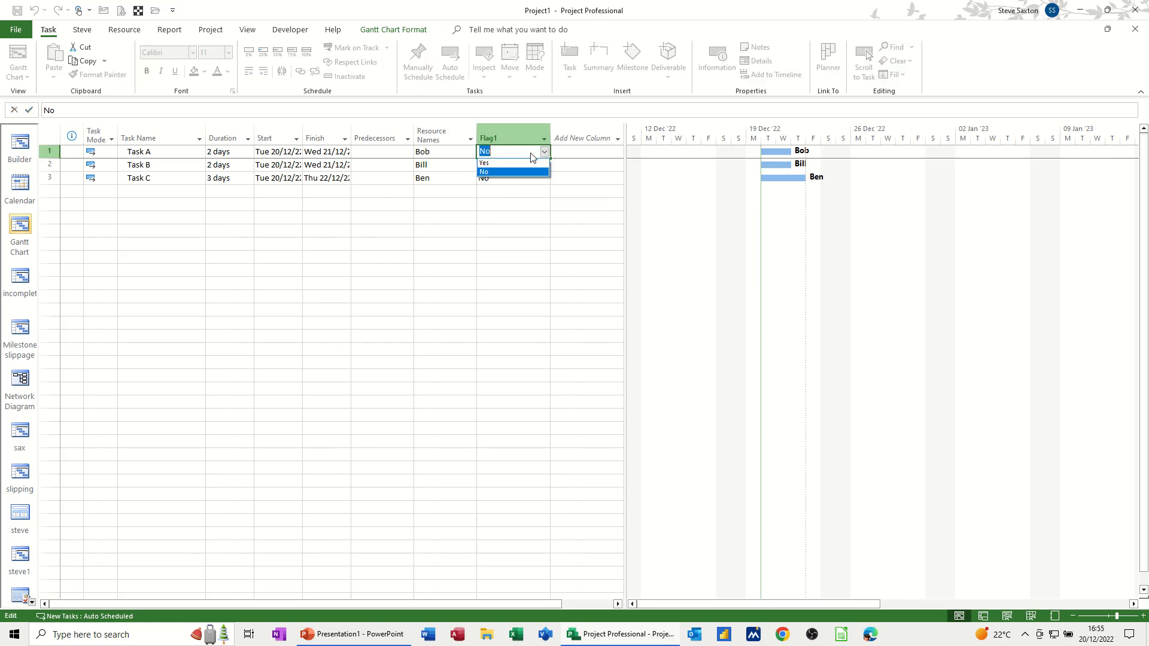
click(534, 160)
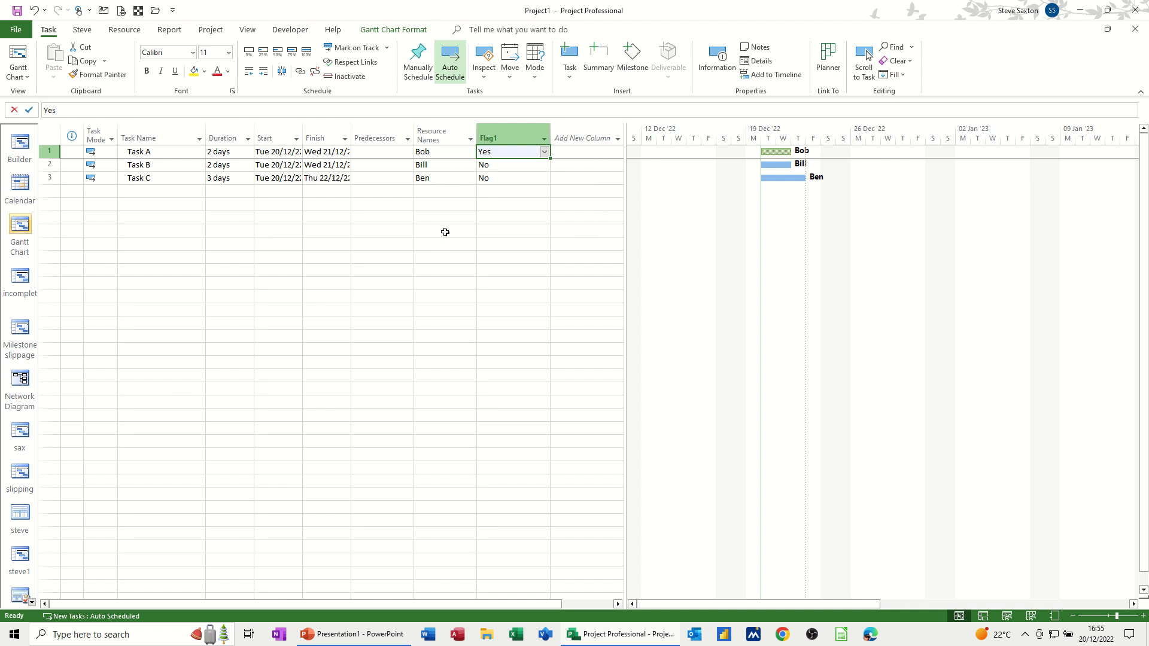
click(545, 152)
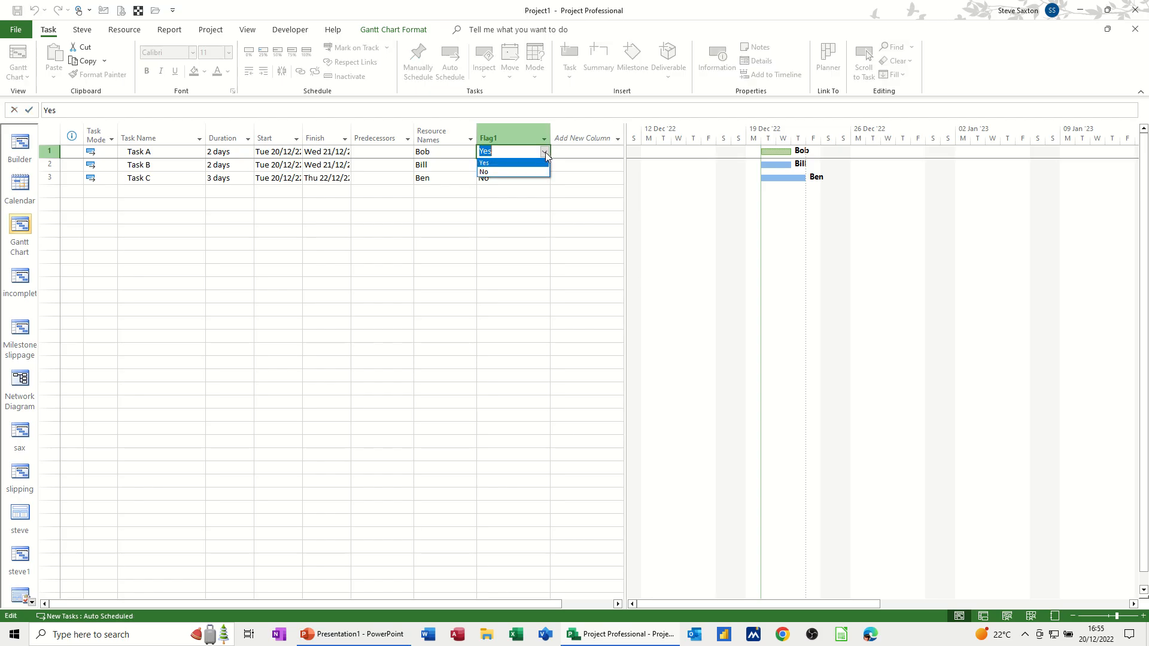
click(521, 172)
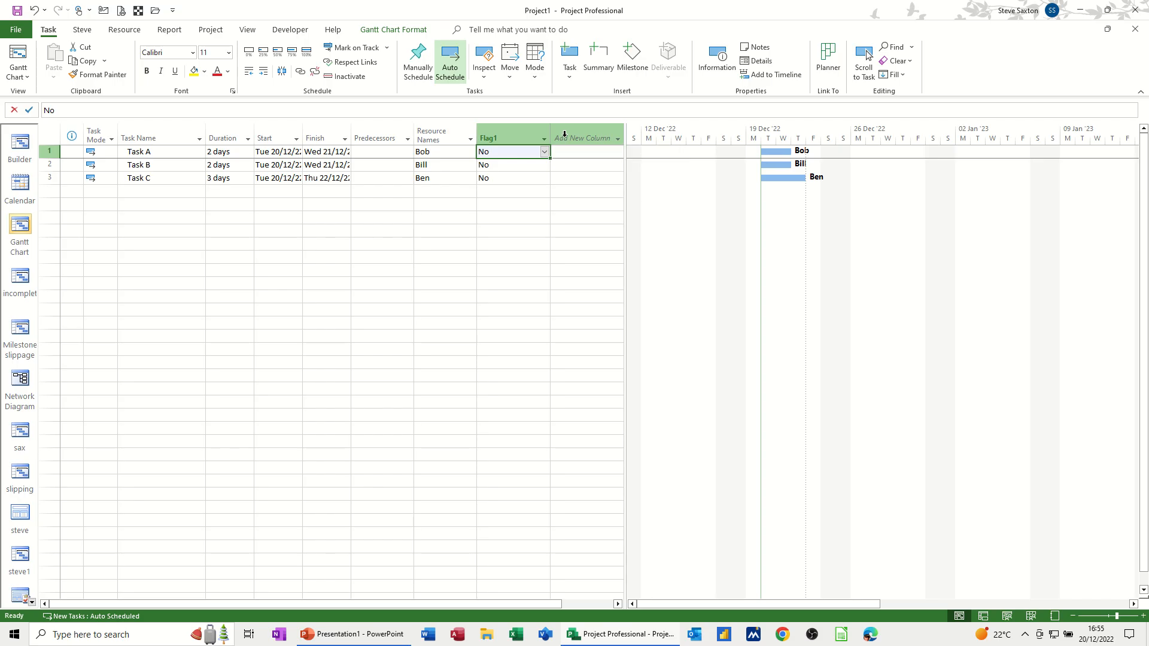
Step: Open the custom task fields of type Flag and rename Flag1 after Task A's resource
right_click(566, 135)
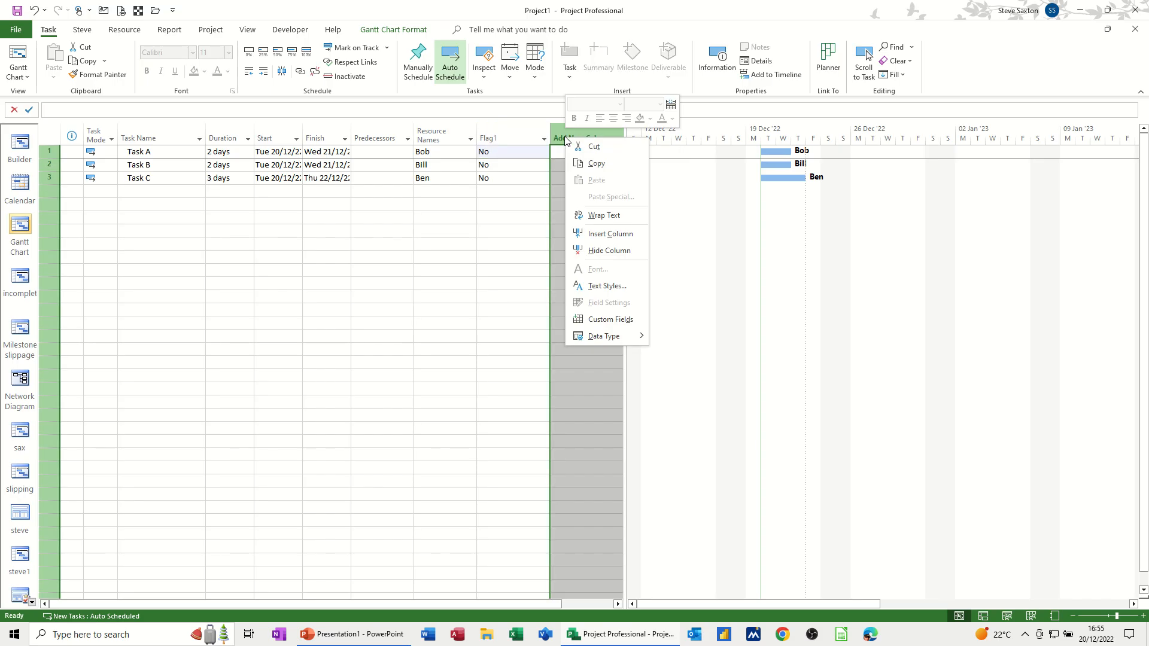
click(599, 322)
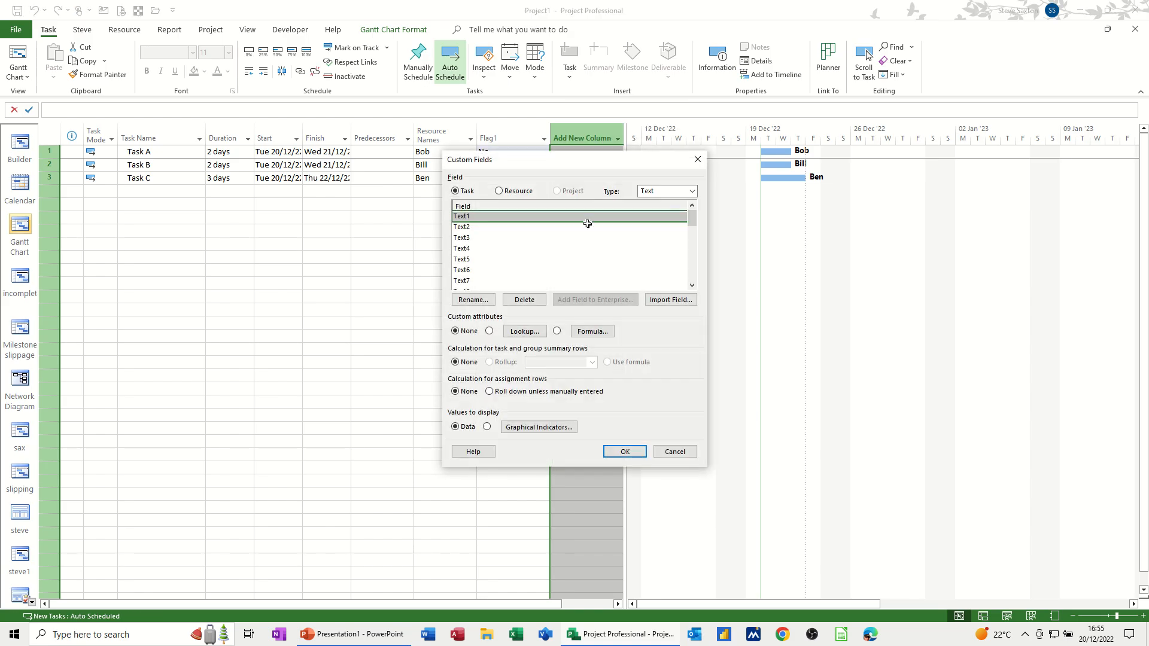
click(692, 191)
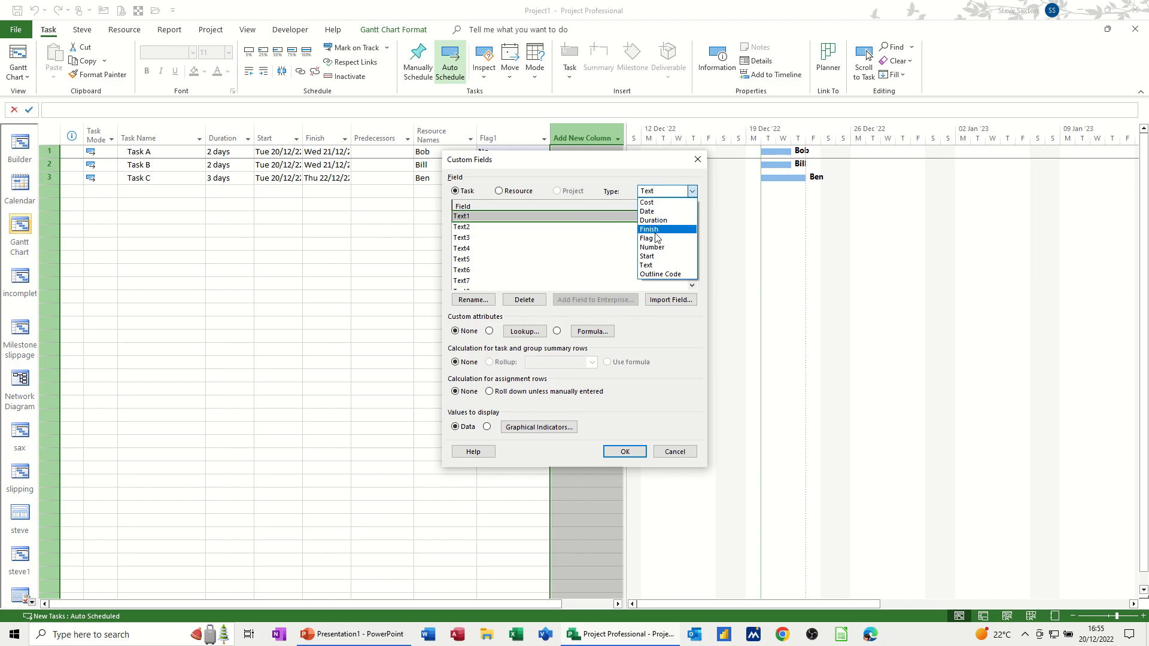
click(654, 239)
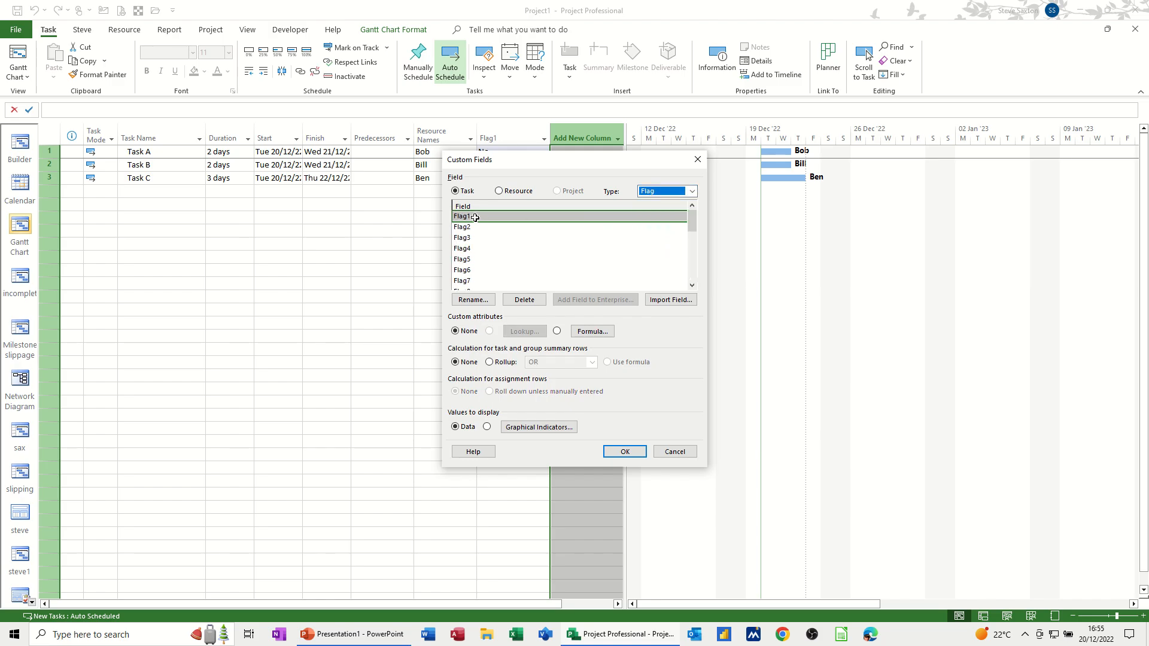
click(473, 300)
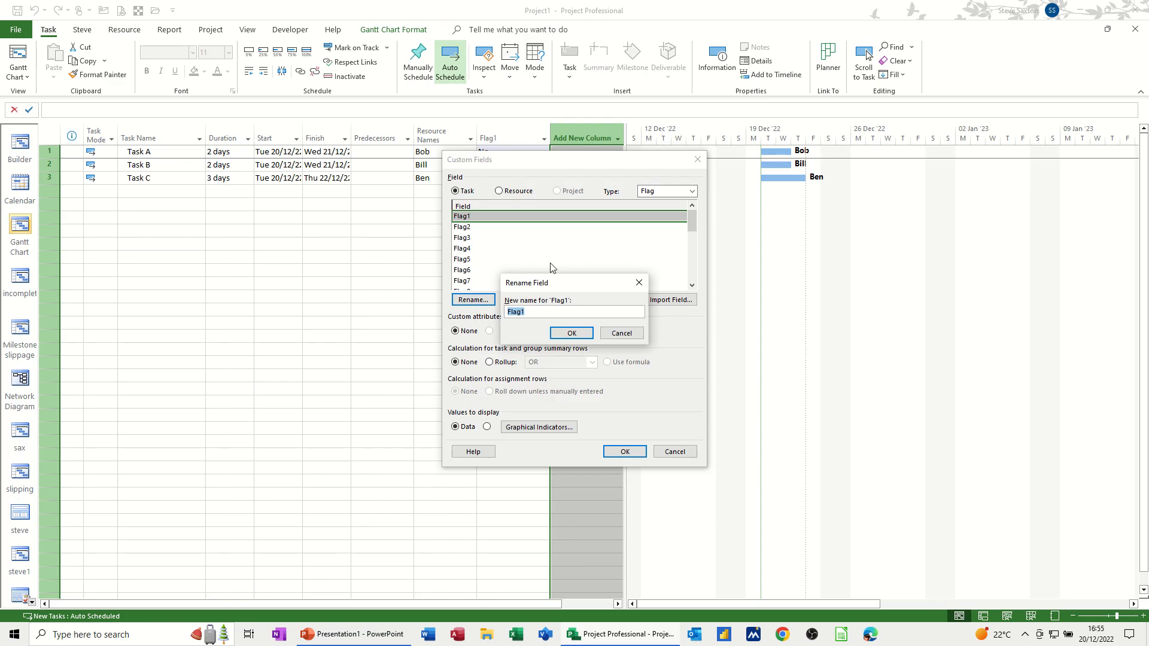
text(Bob)
click(571, 332)
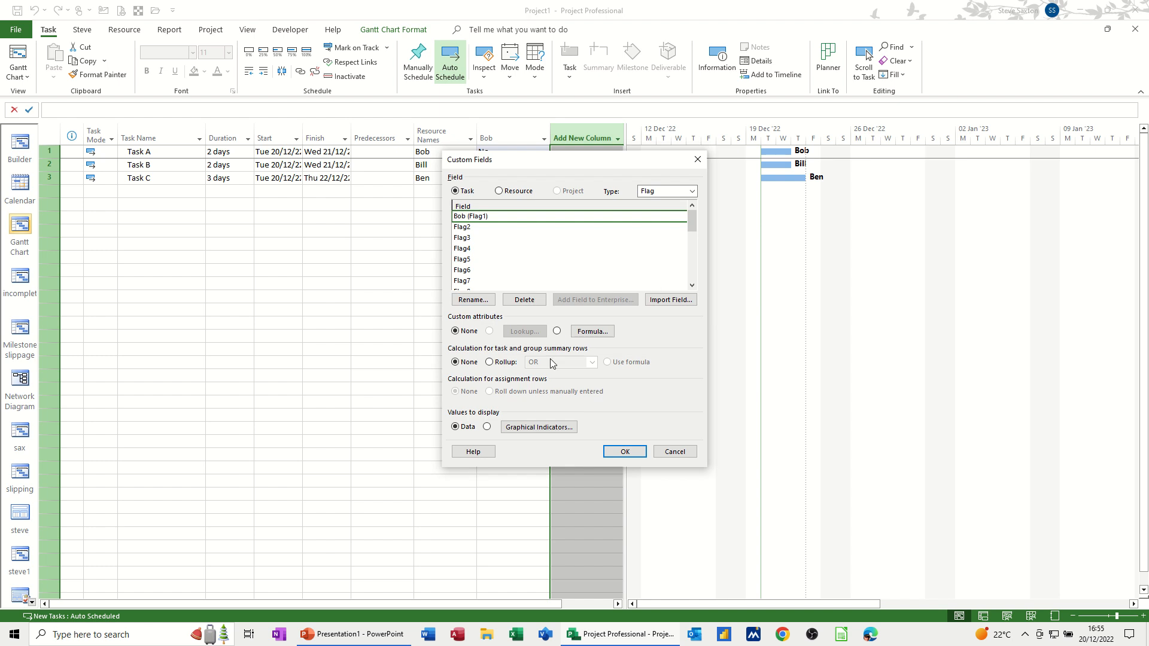
Step: Start a formula for the renamed Flag1 field with the IIf function and clear its placeholder arguments
click(592, 330)
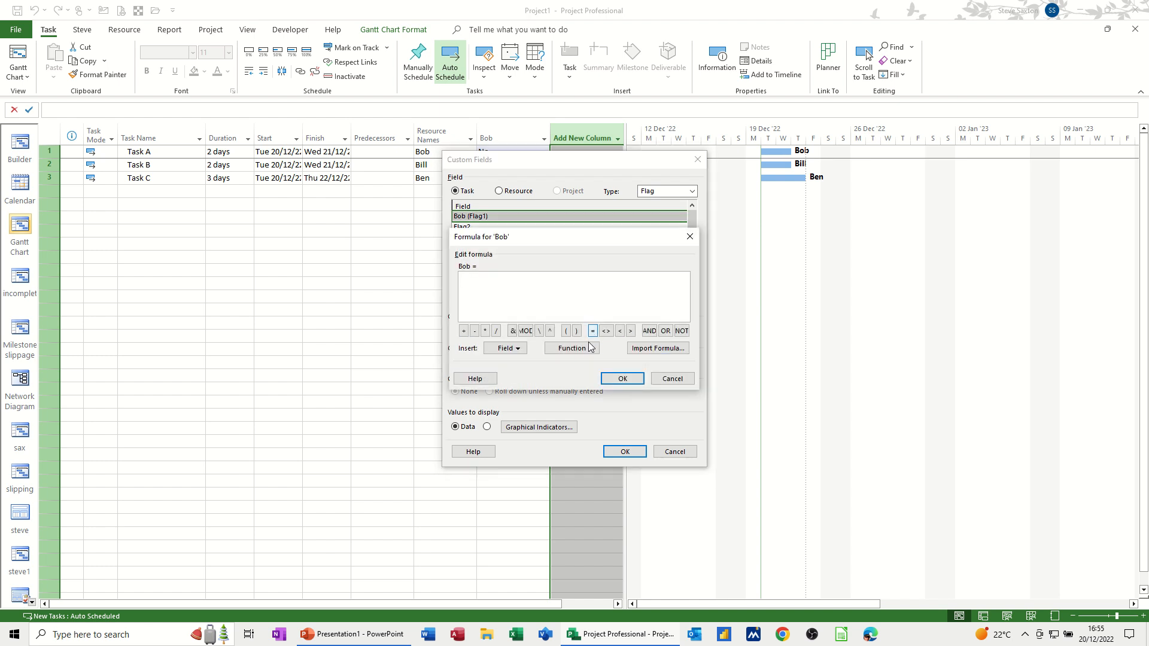
click(589, 347)
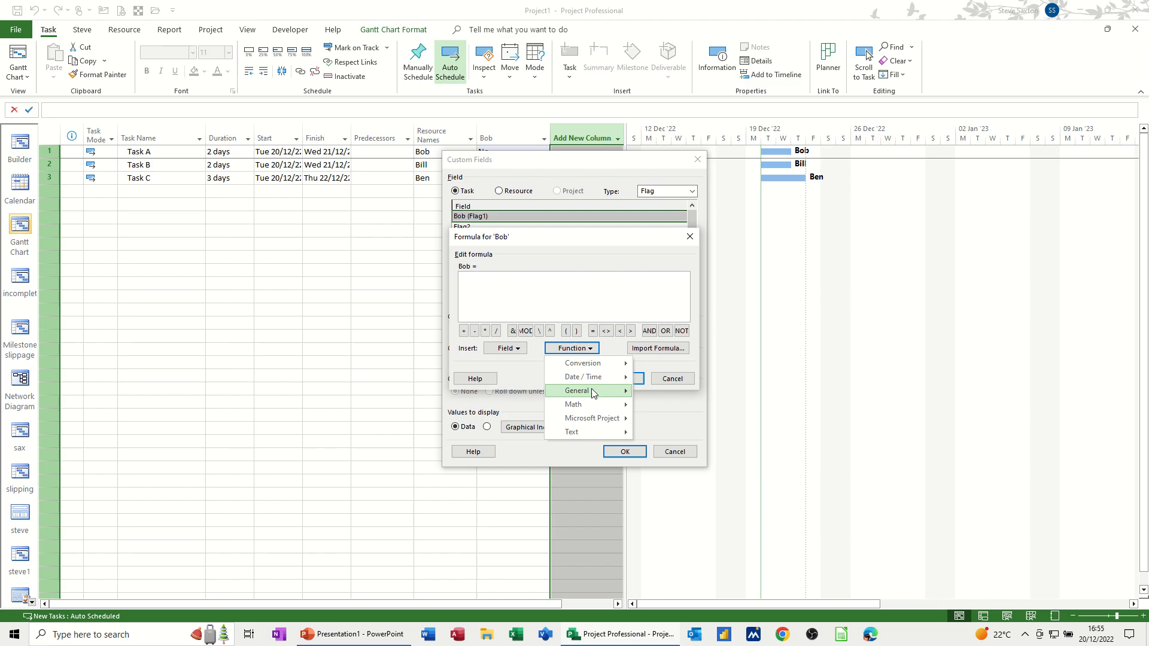
mouse_move(592, 392)
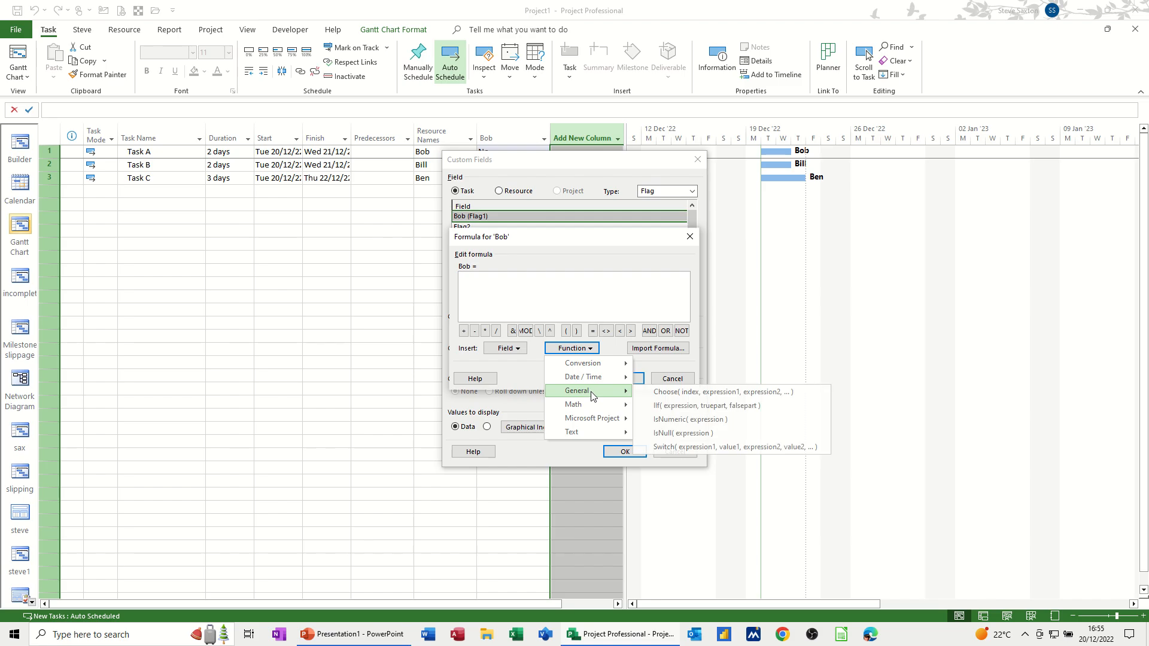
click(658, 407)
drag(577, 280, 475, 286)
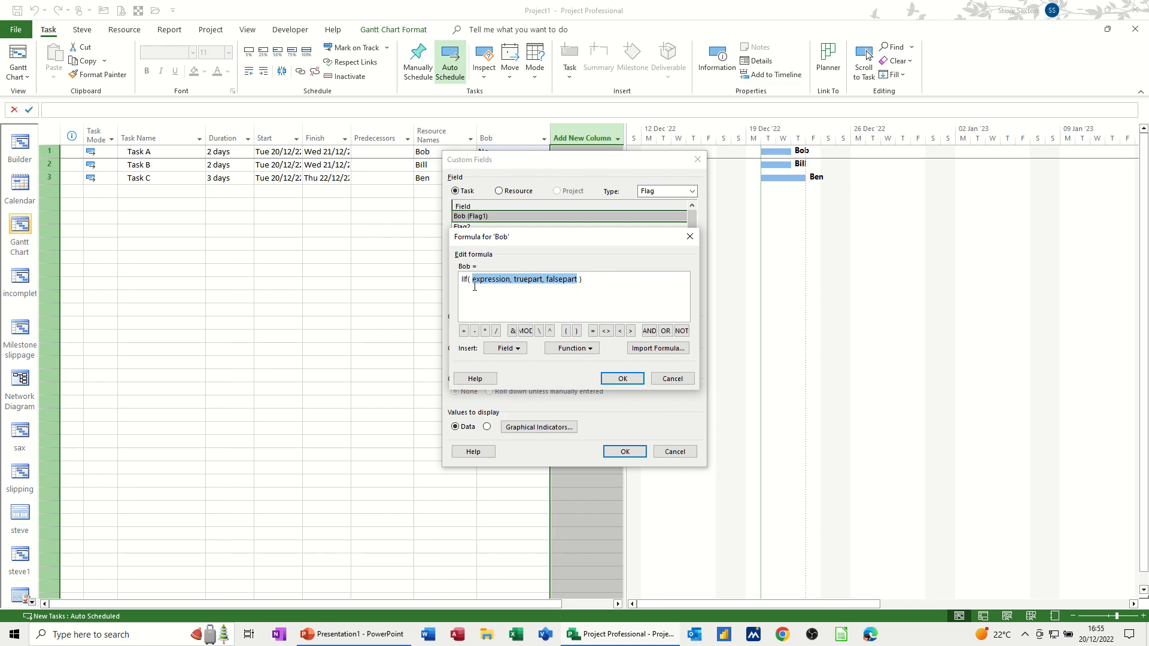
key(Delete)
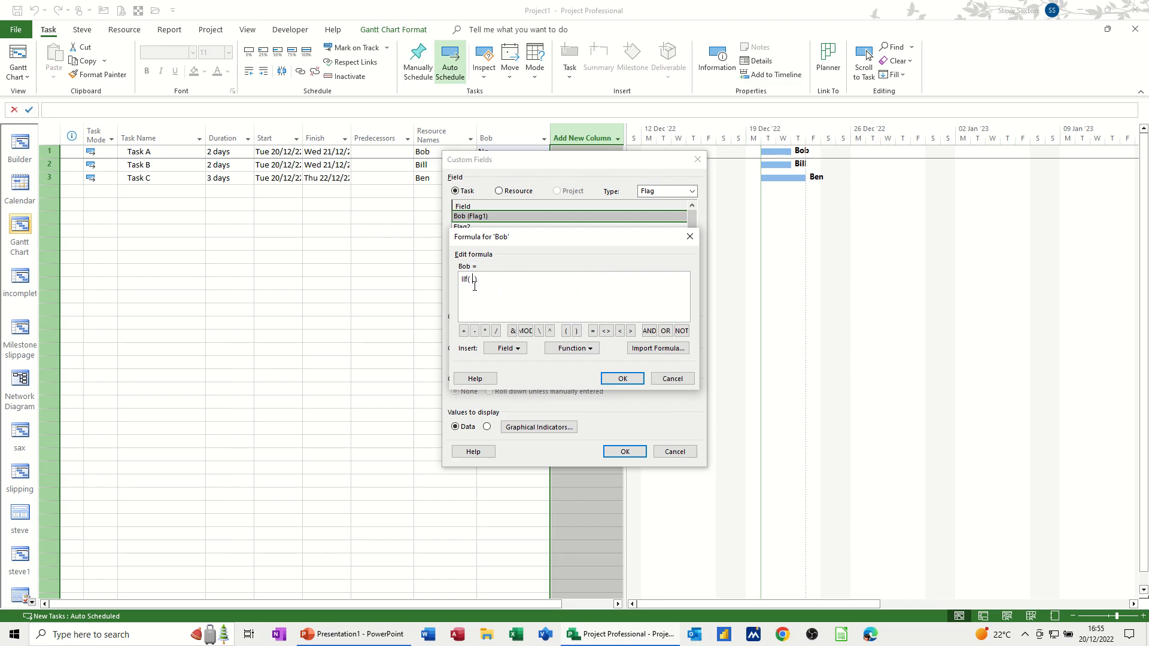
Step: Make the Flag1 formula return yes when [Resource Names] equals Task A's resource, otherwise no, accept replacing existing data, and apply the custom field changes
click(505, 348)
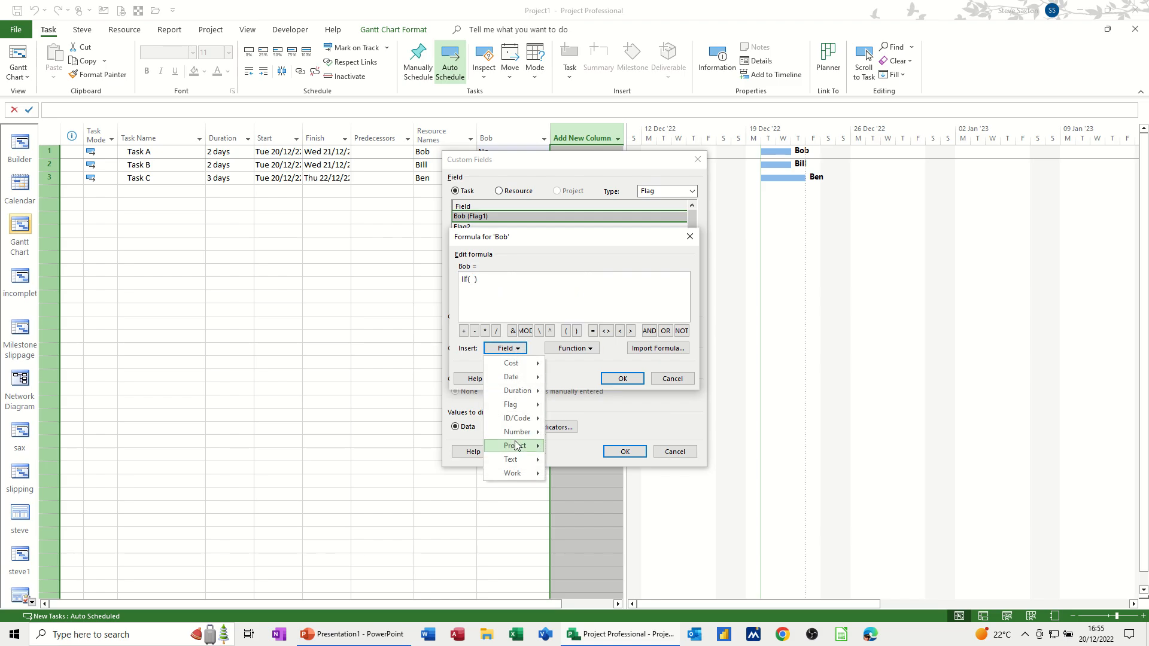
mouse_move(530, 465)
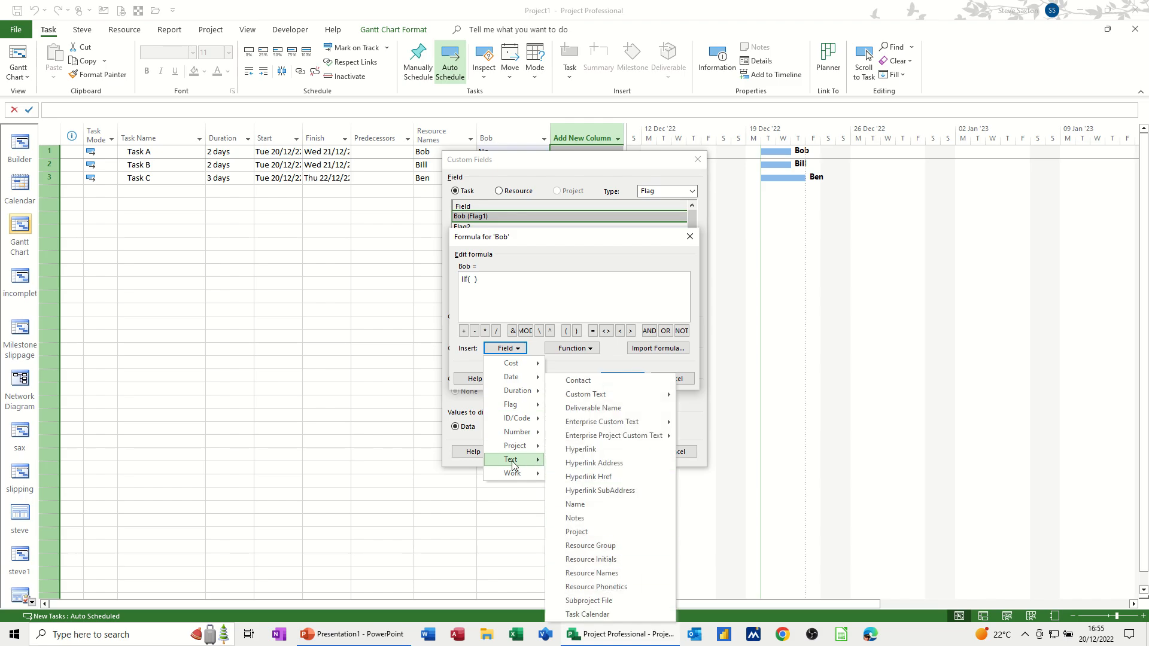
click(581, 575)
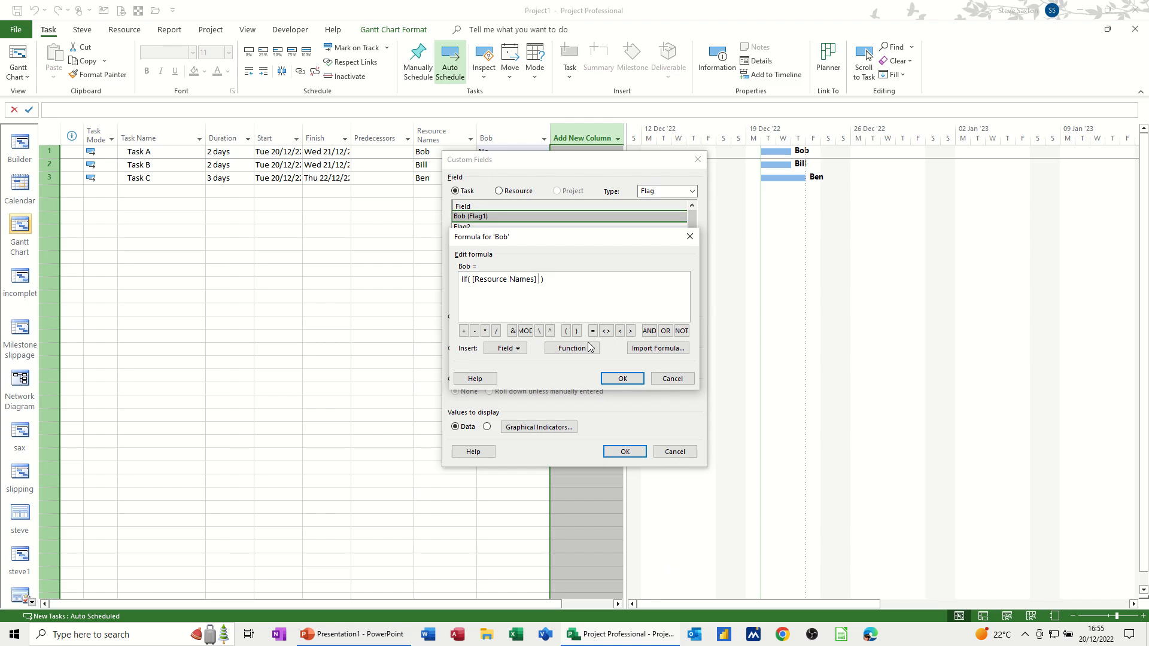
text(="Bob",yes,no)
click(620, 378)
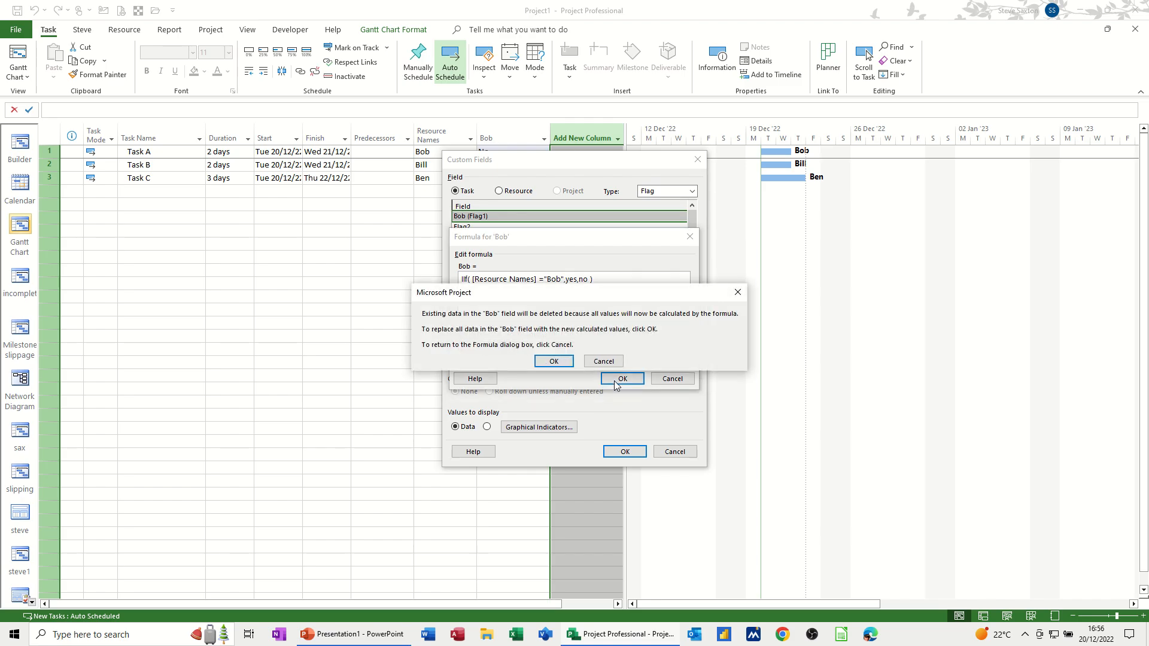
click(553, 360)
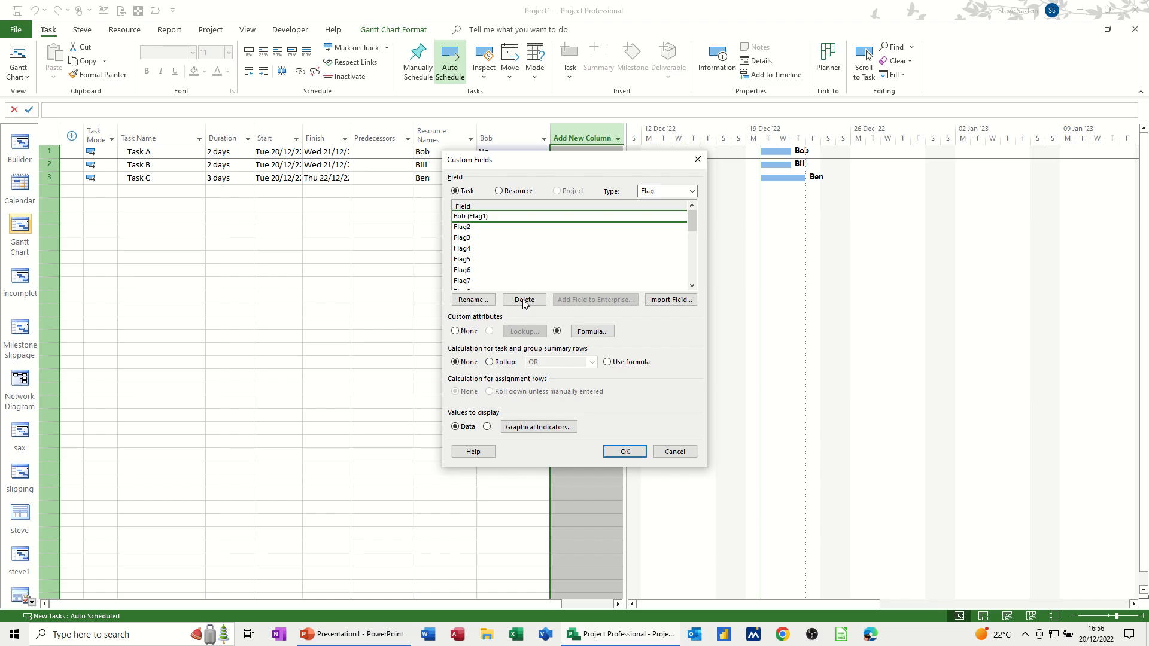
click(465, 228)
click(621, 451)
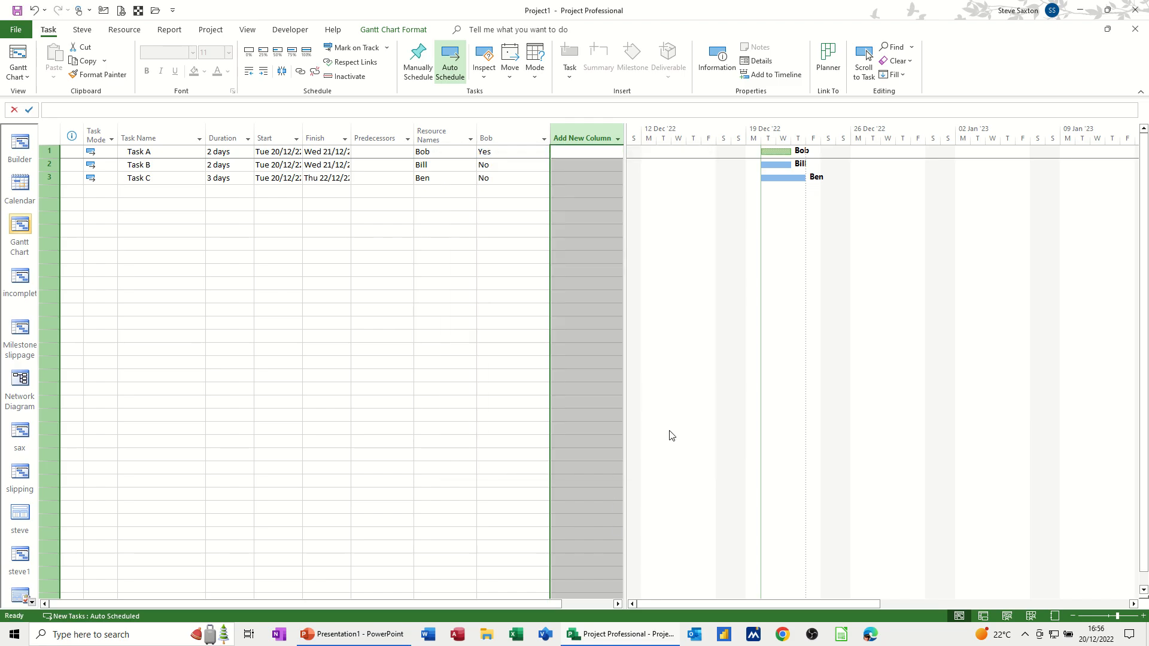
Step: Check the three custom bar styles and their flag conditions in Bar Styles, leaving without changes
right_click(688, 264)
click(682, 381)
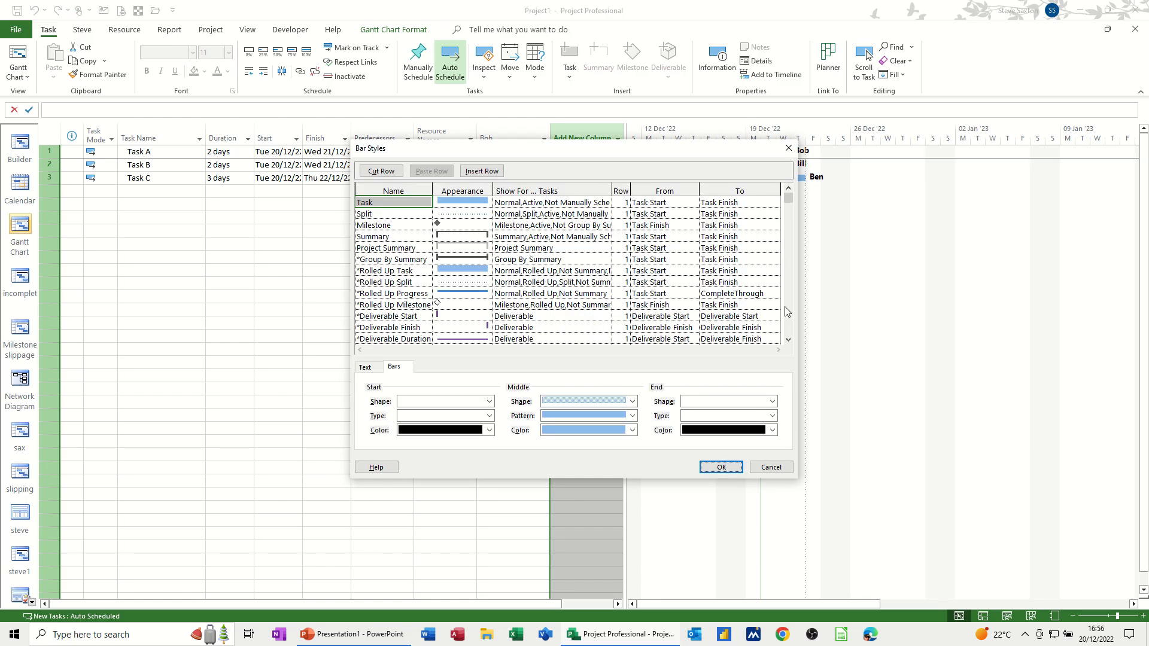
drag(787, 197, 789, 226)
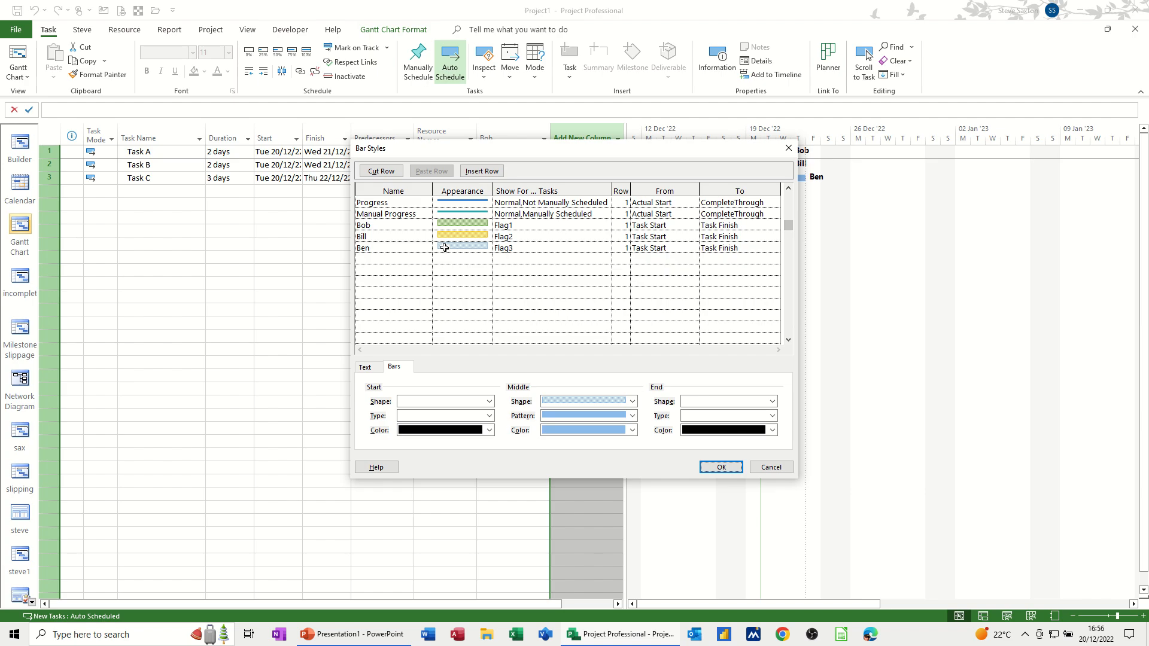
click(762, 468)
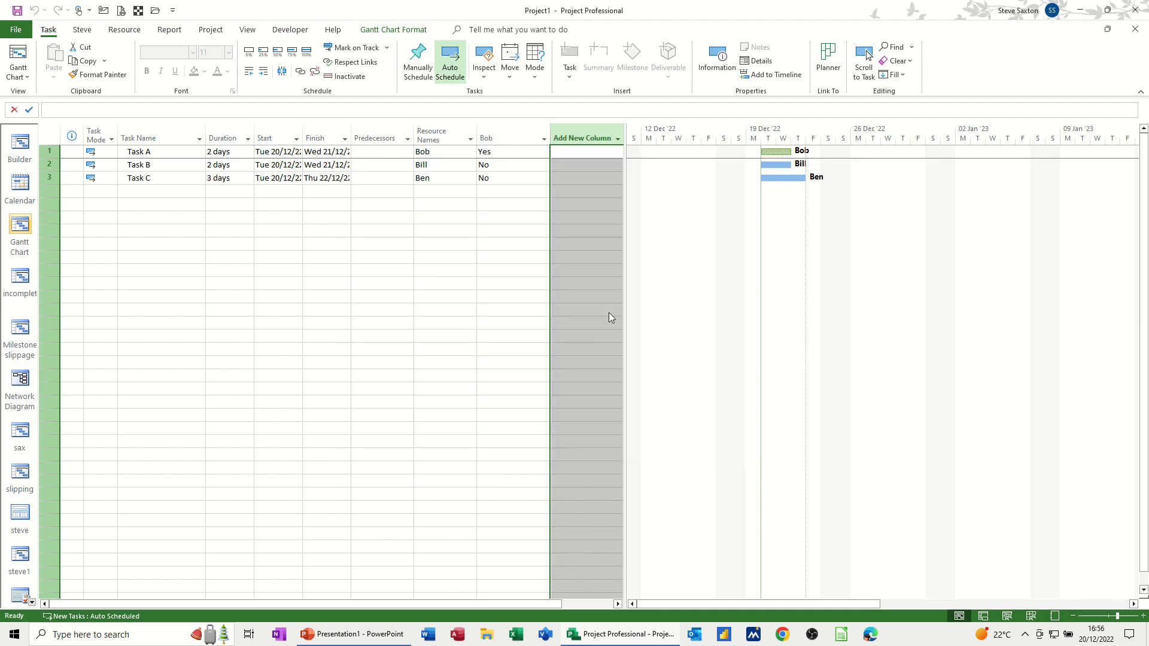
Step: Reopen the custom task fields of type Flag and rename Flag2 after Task B's resource
right_click(566, 134)
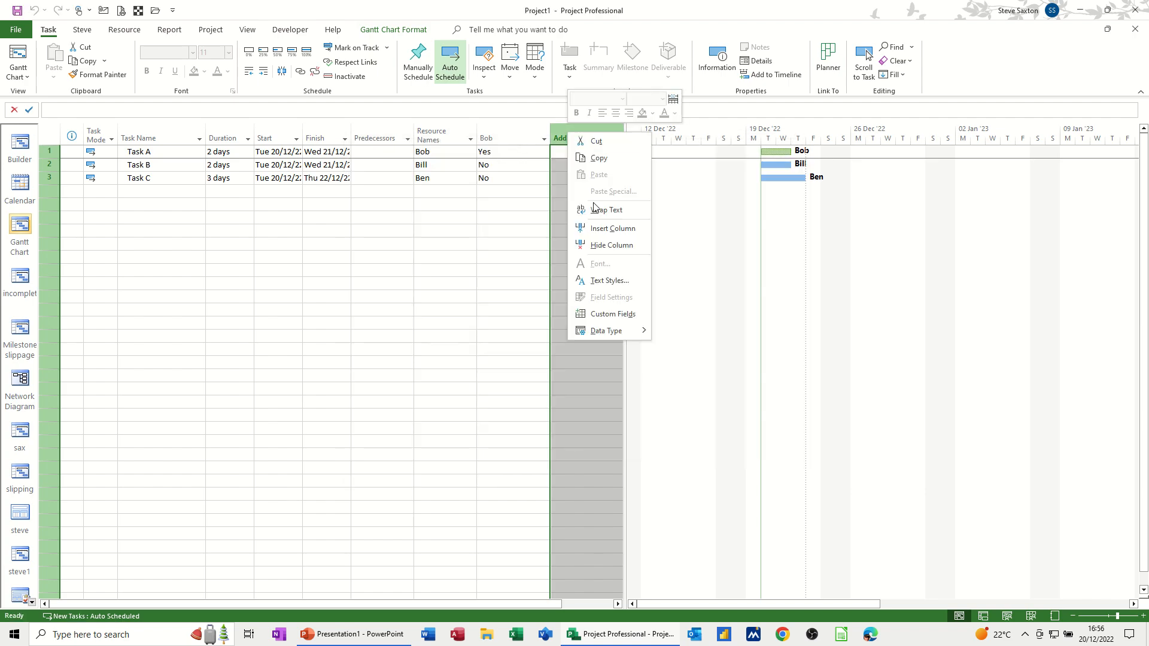
click(592, 312)
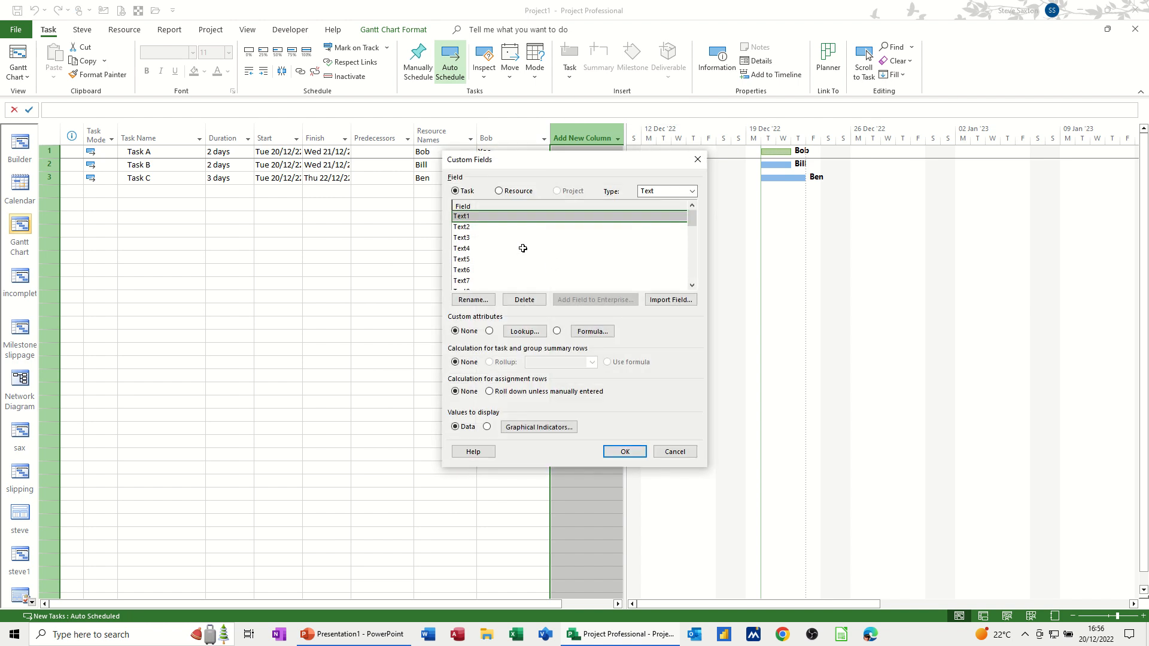
click(691, 192)
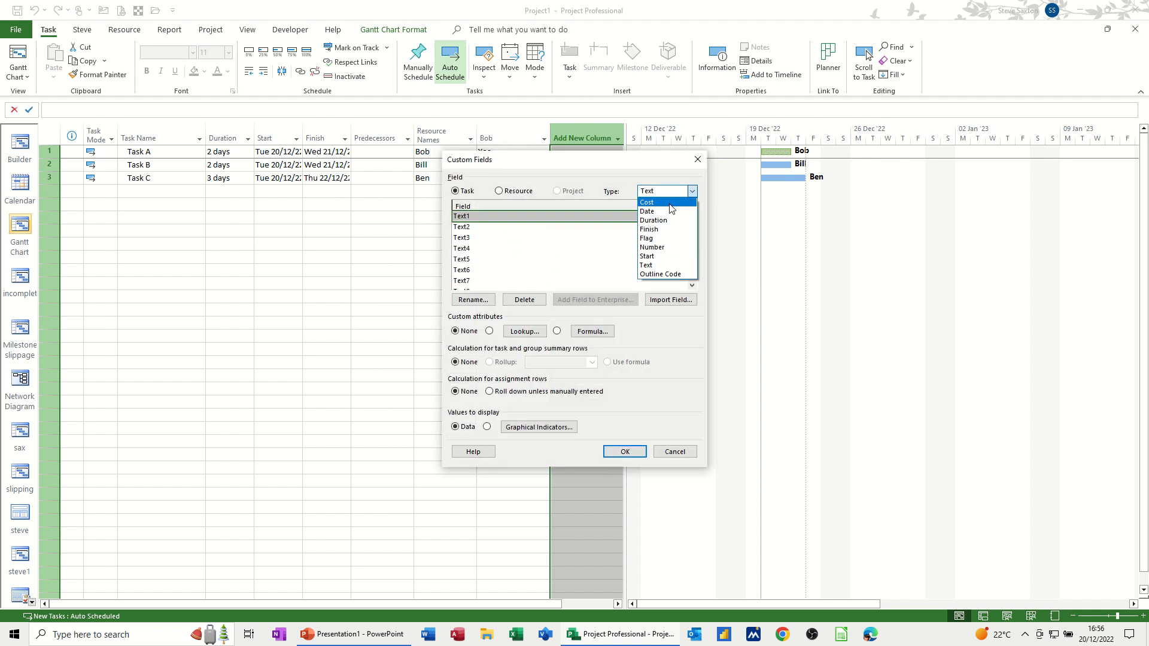
click(657, 239)
click(493, 231)
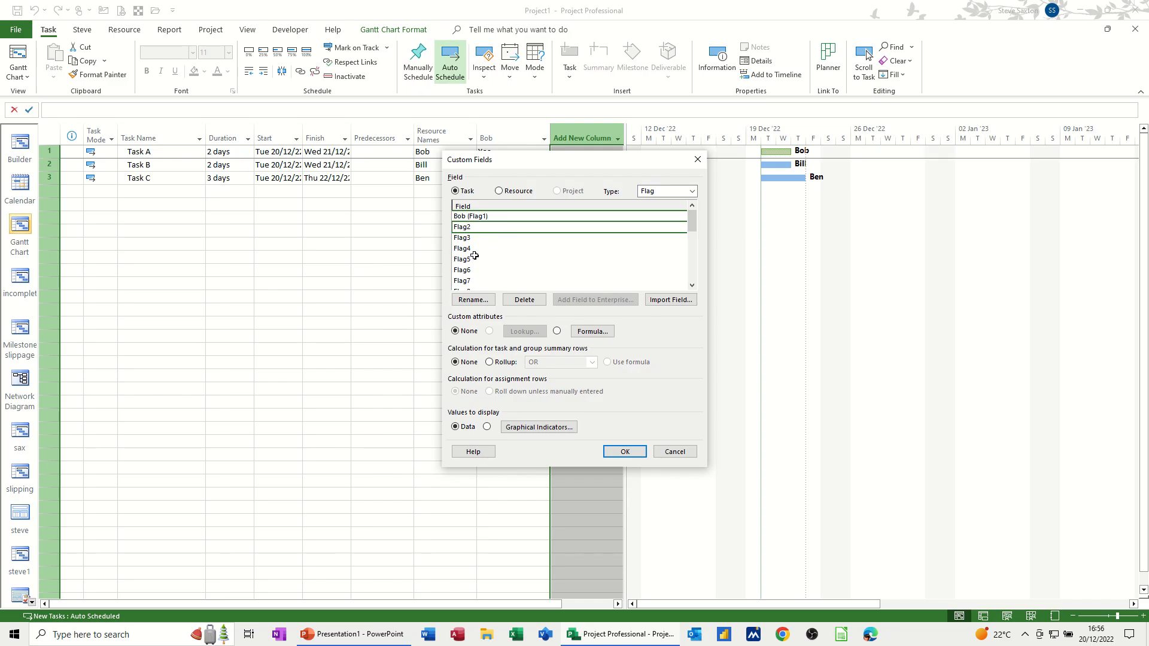
click(473, 299)
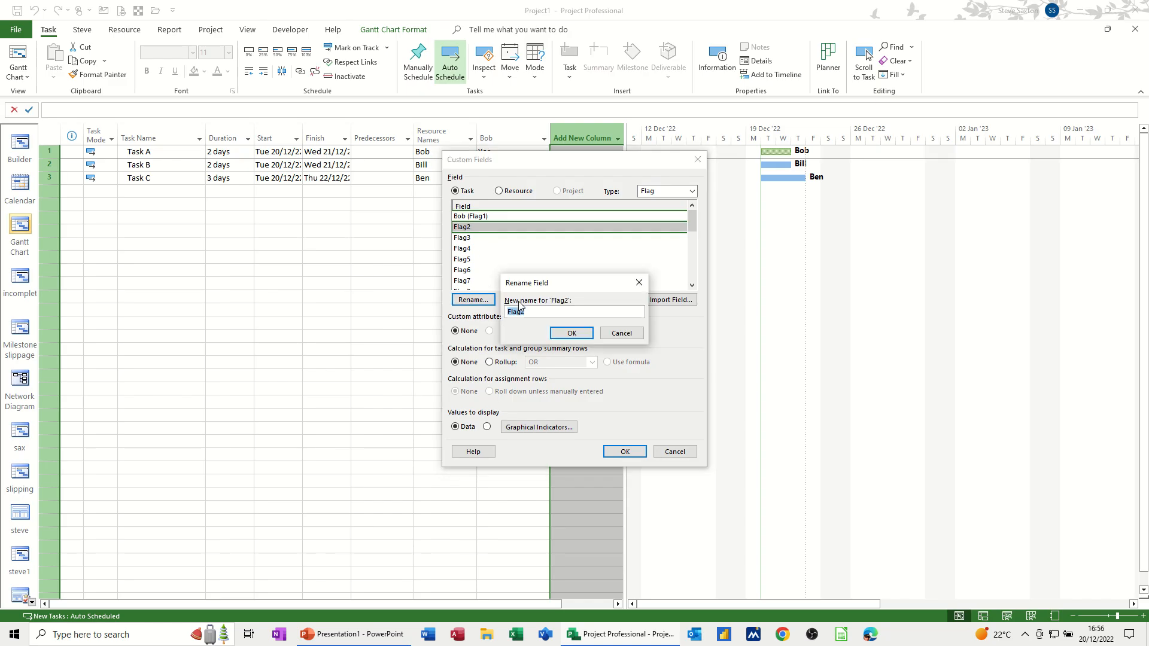
text(Bill)
click(551, 334)
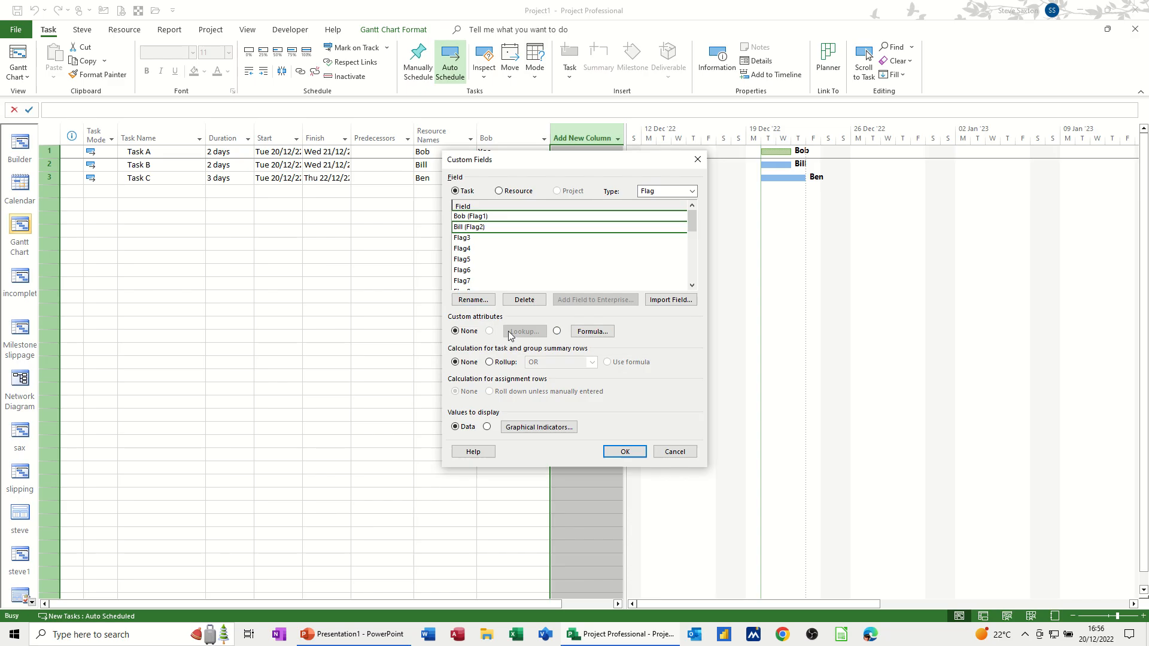
Step: Begin a formula for the renamed Flag2 field with the IIf function, removing its placeholder arguments
click(598, 333)
click(591, 349)
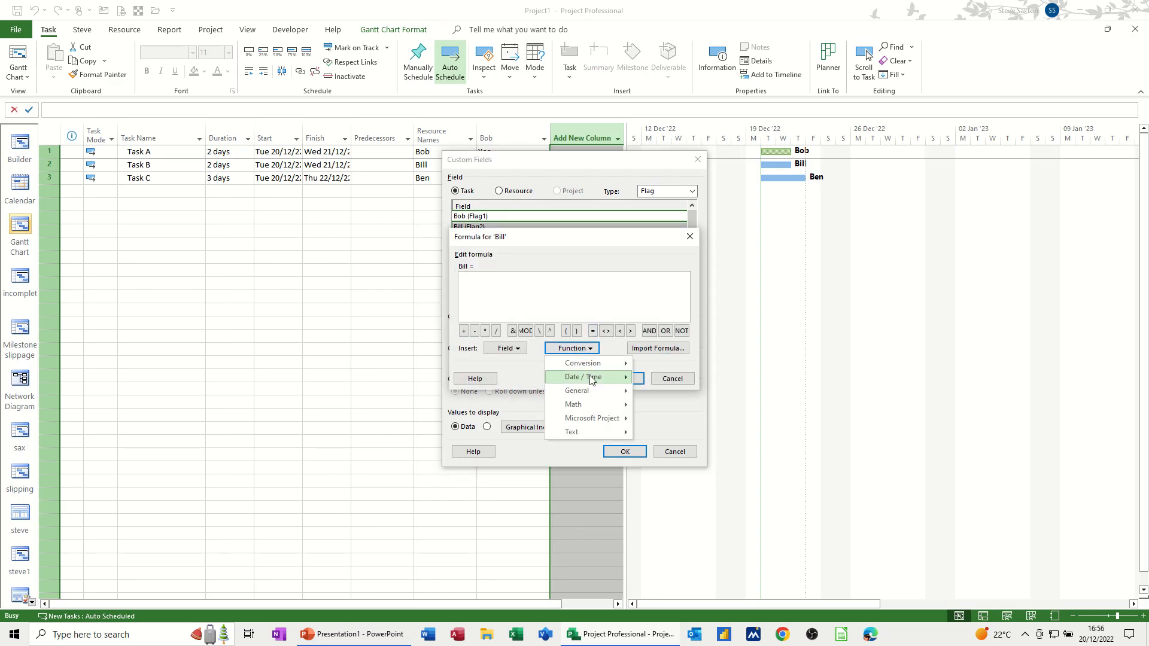
mouse_move(591, 391)
click(656, 407)
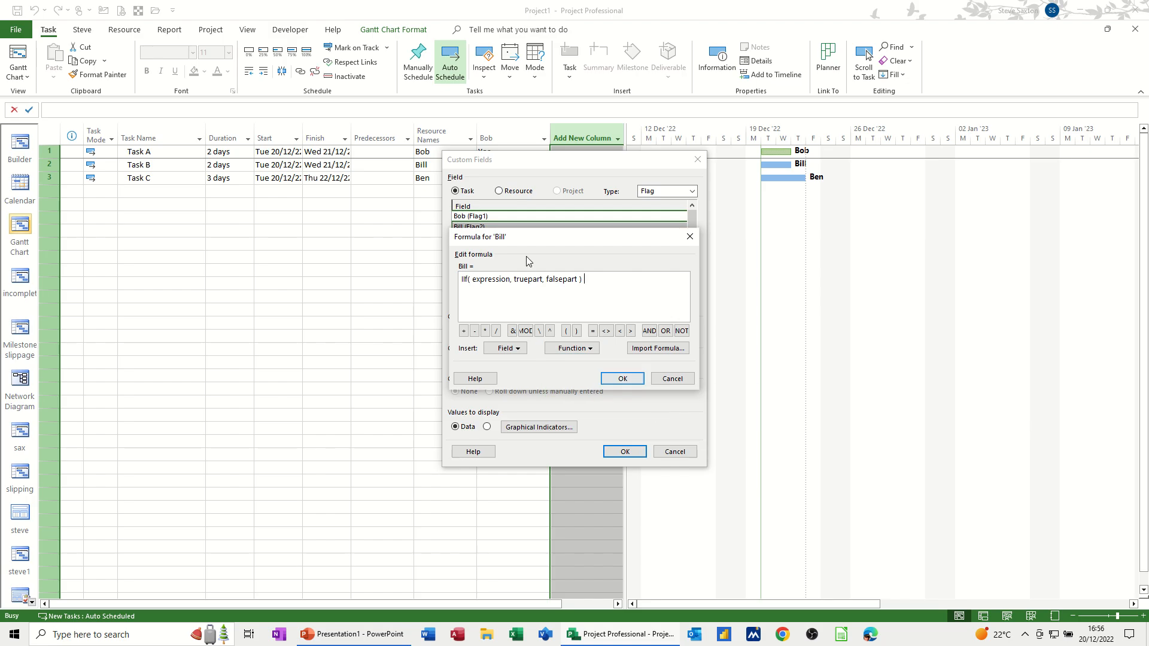
drag(577, 281, 471, 295)
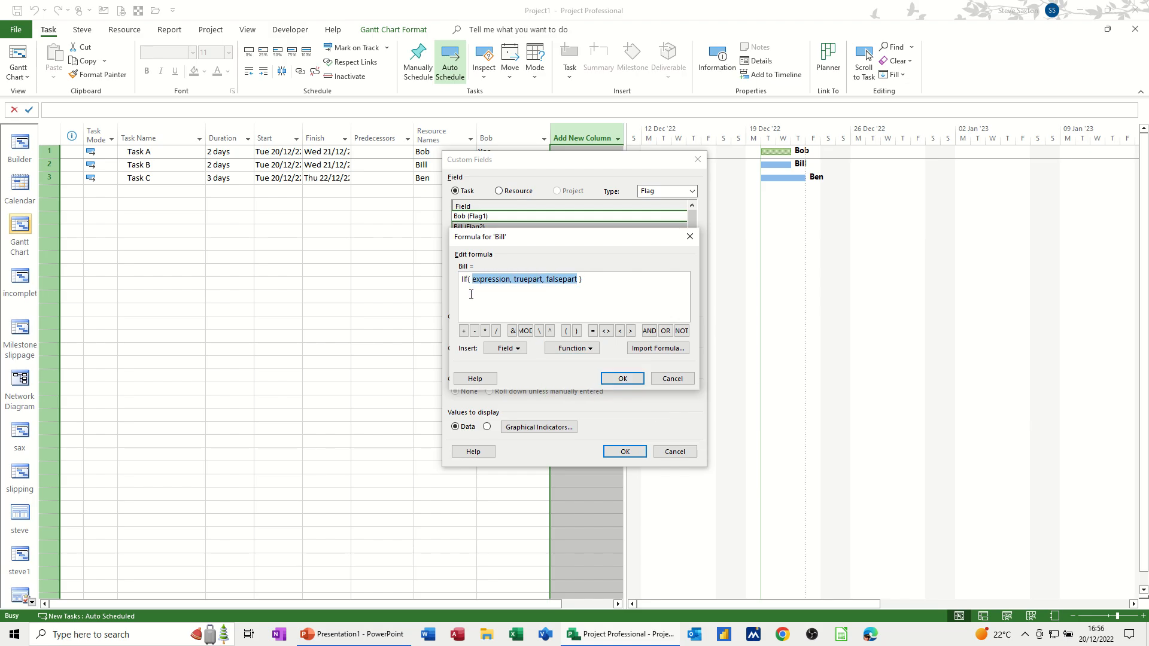
key(Delete)
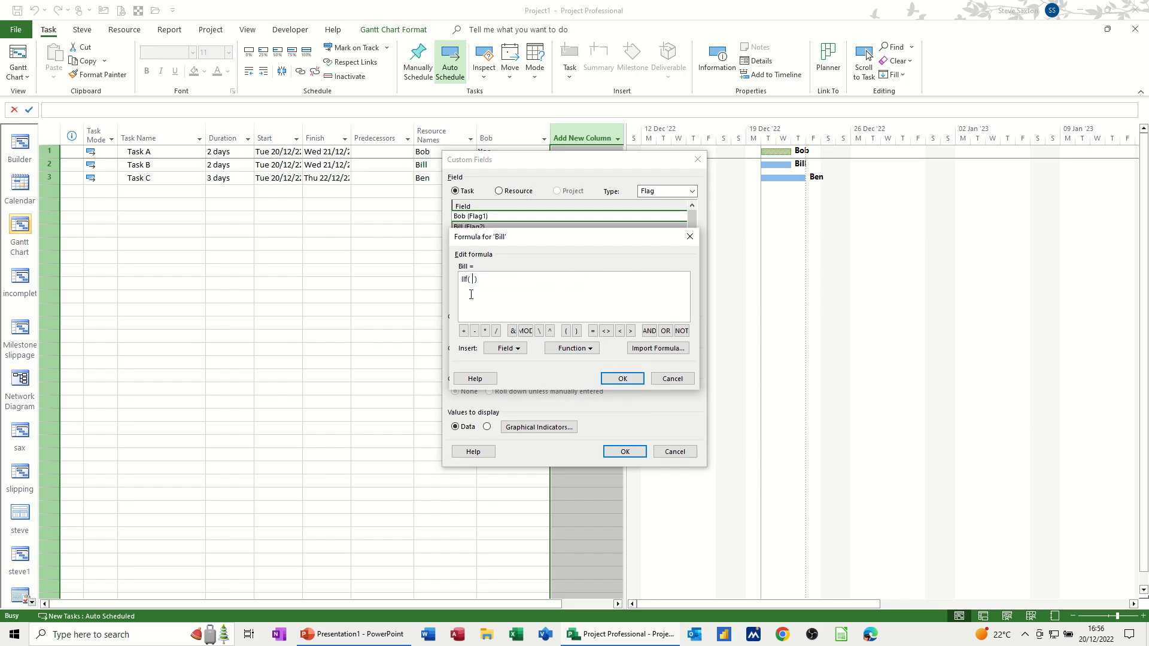
Step: Make the Flag2 formula return yes when [Resource Names] equals Task B's resource, otherwise no, and accept replacing the field's existing data
click(505, 348)
mouse_move(513, 461)
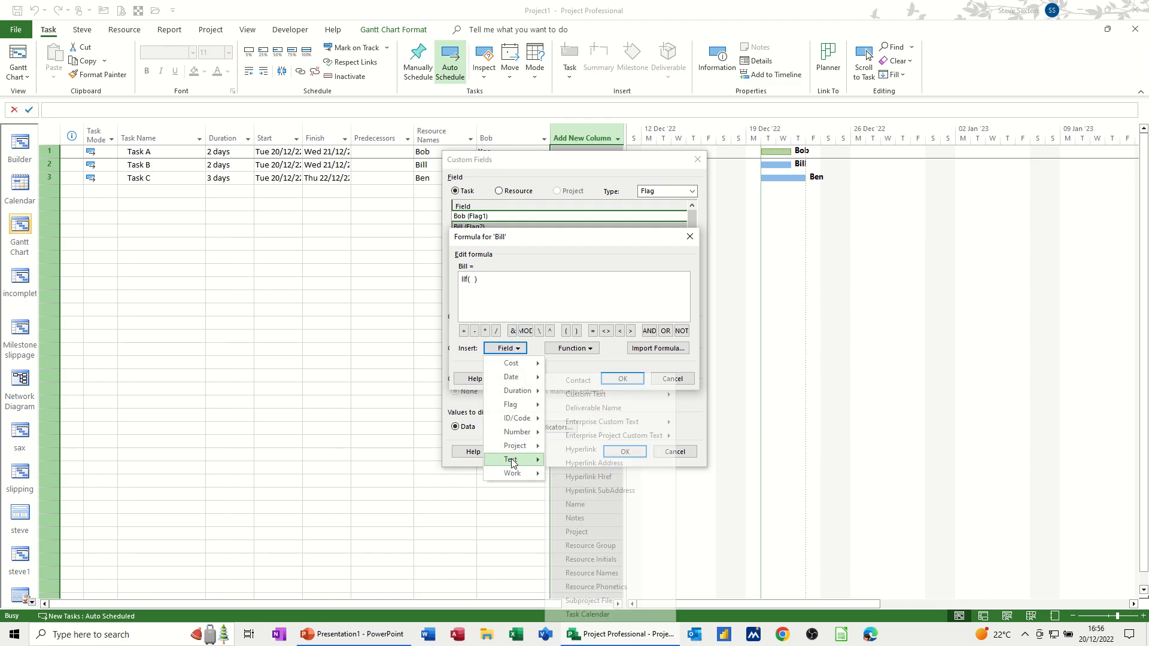
click(577, 574)
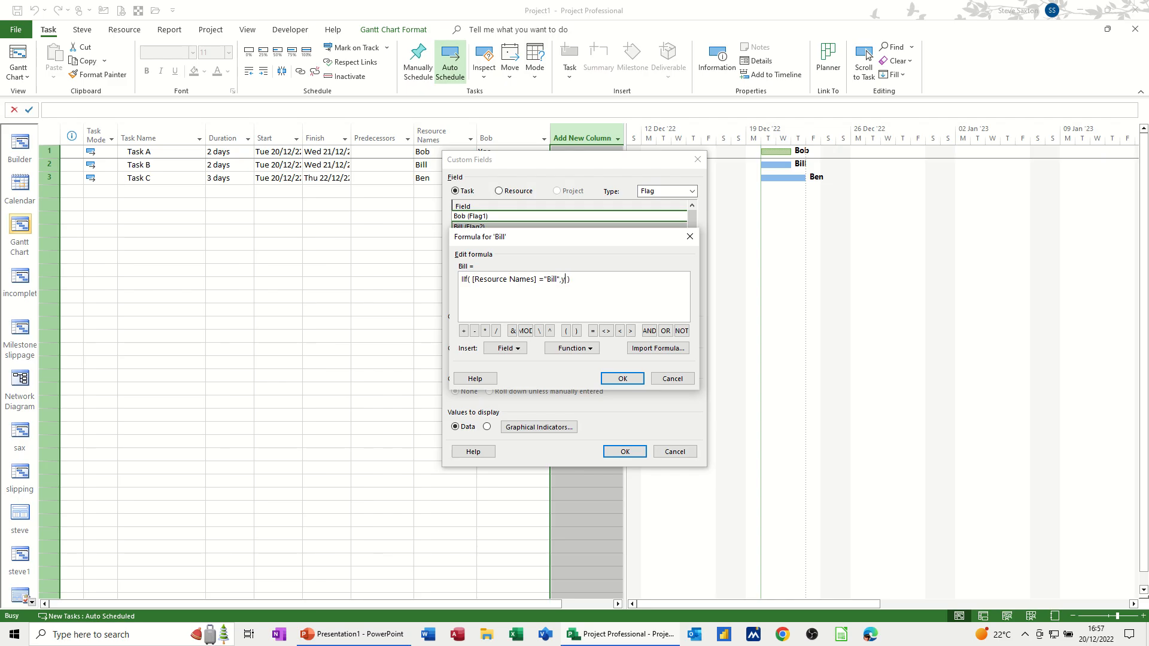
text(no)
click(609, 382)
click(563, 364)
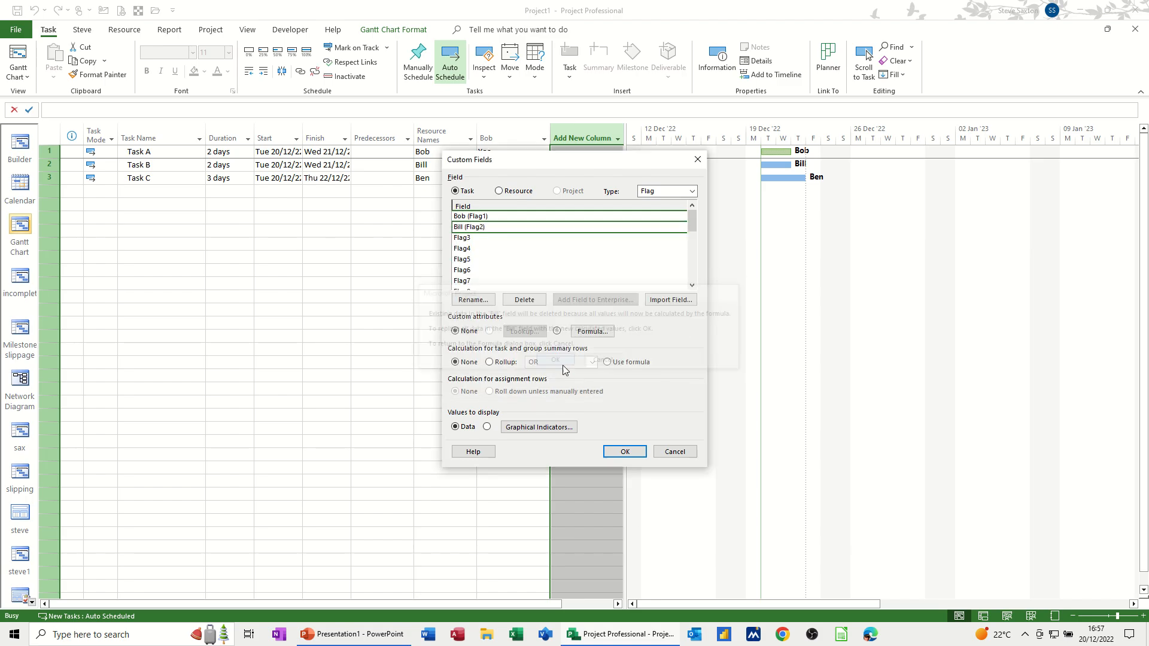
Step: Rename the Flag3 custom field after Task C's resource
click(465, 239)
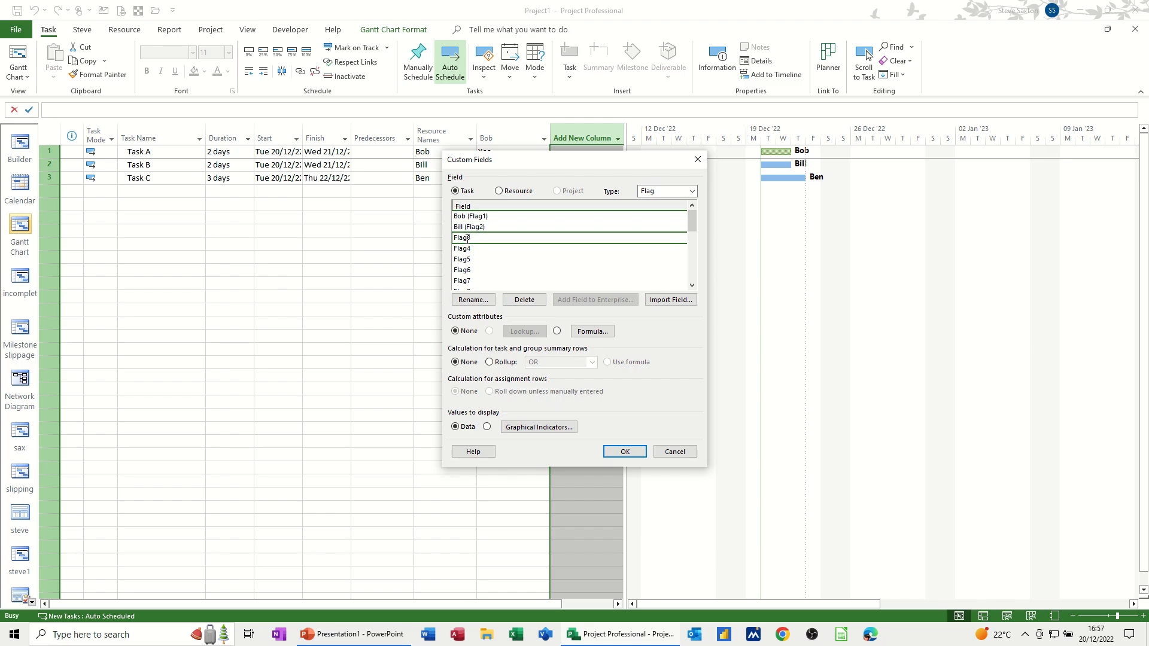
click(478, 300)
text(Ben)
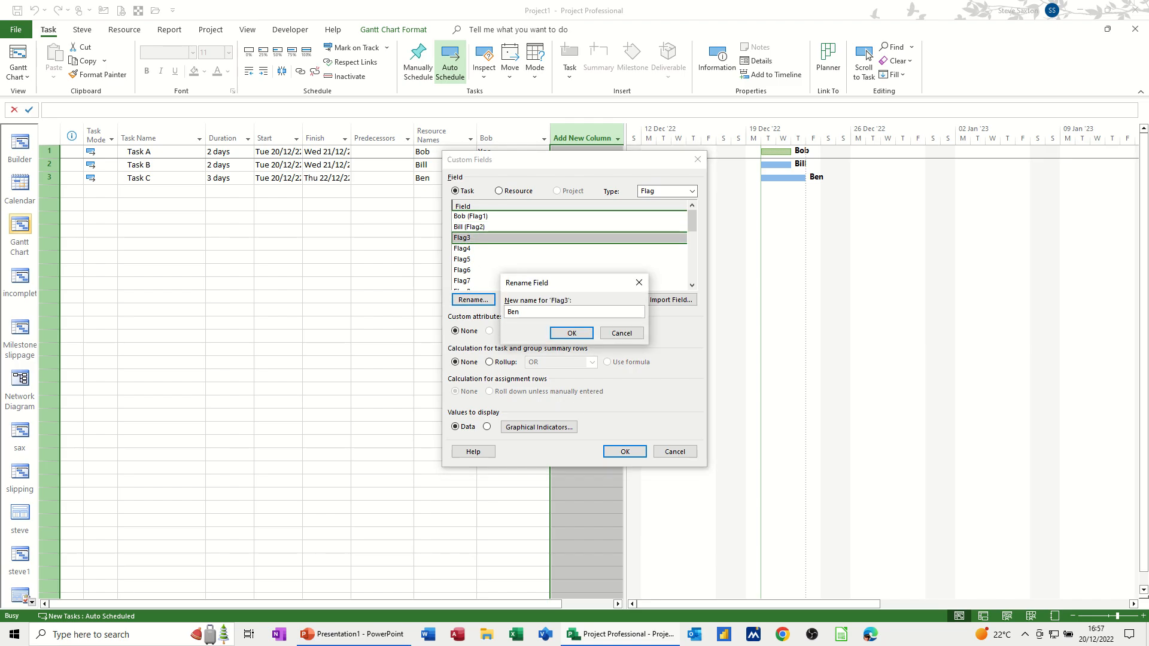
click(568, 333)
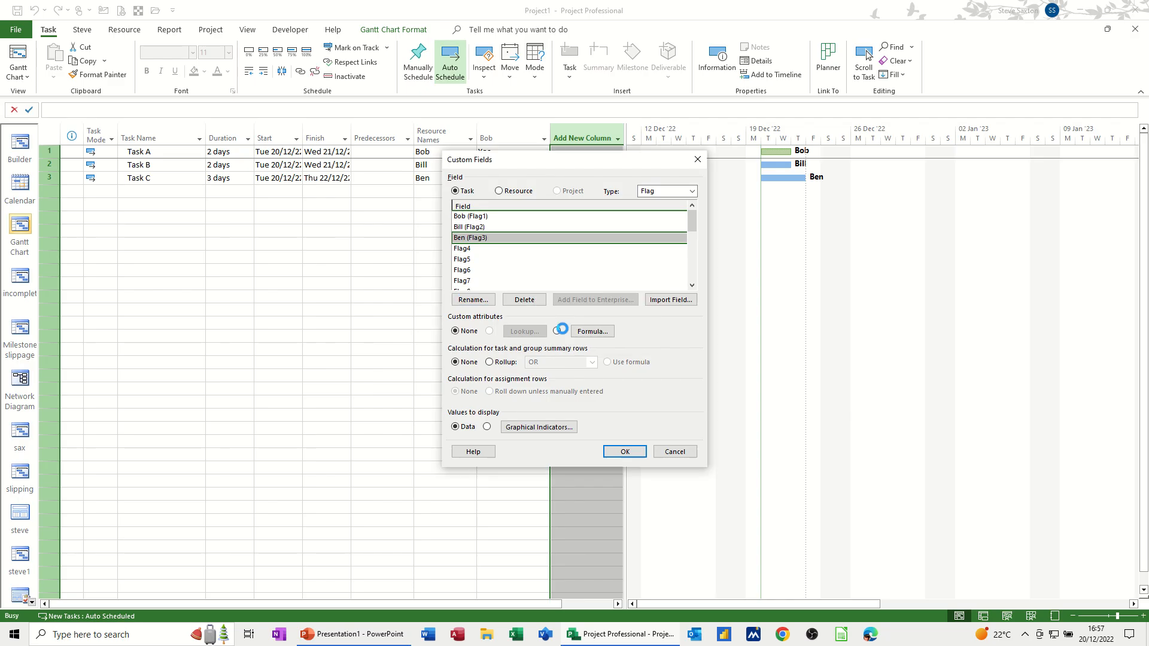
Step: Begin a formula for the renamed Flag3 field with the IIf function, removing its placeholder arguments
click(589, 332)
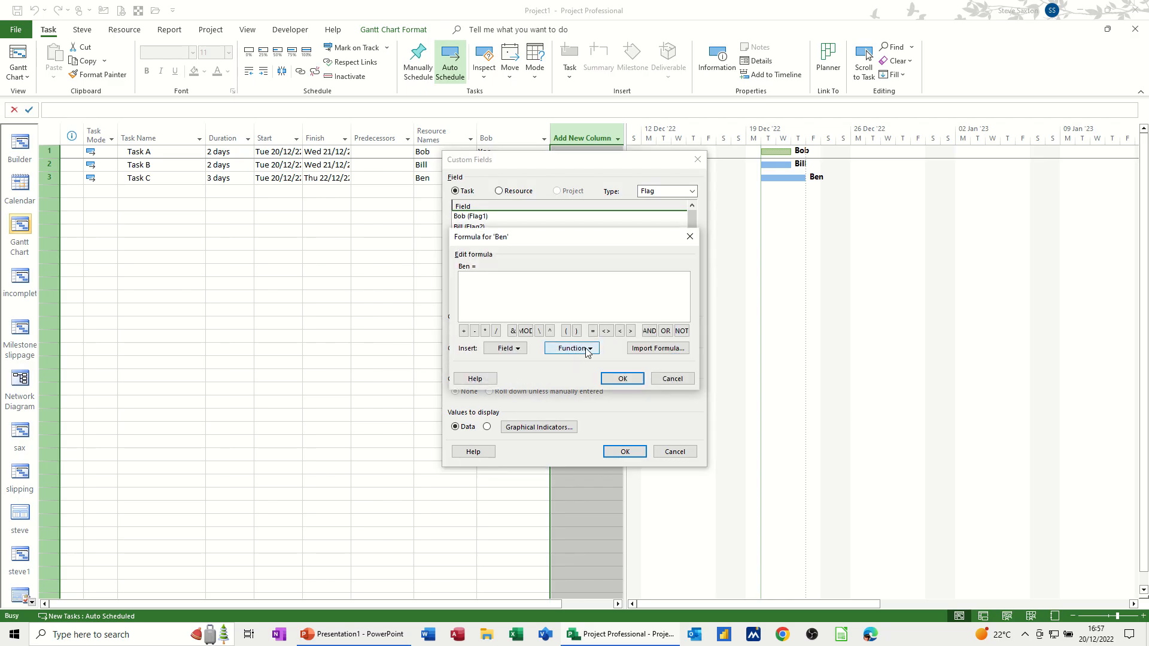
click(571, 348)
mouse_move(580, 395)
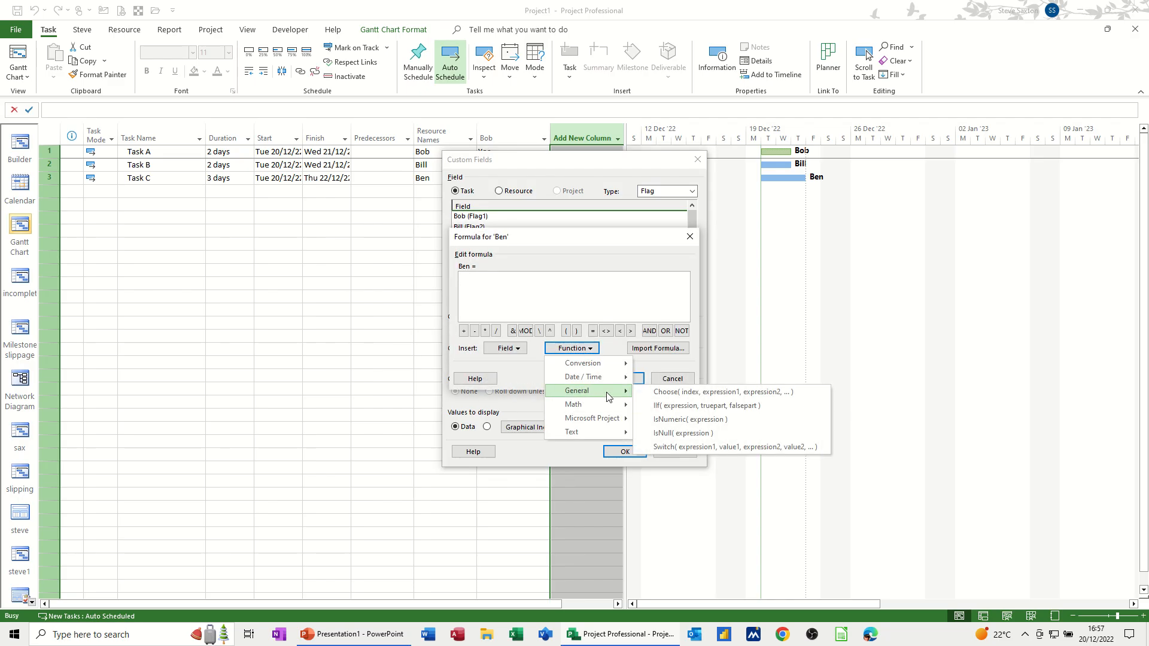
click(673, 408)
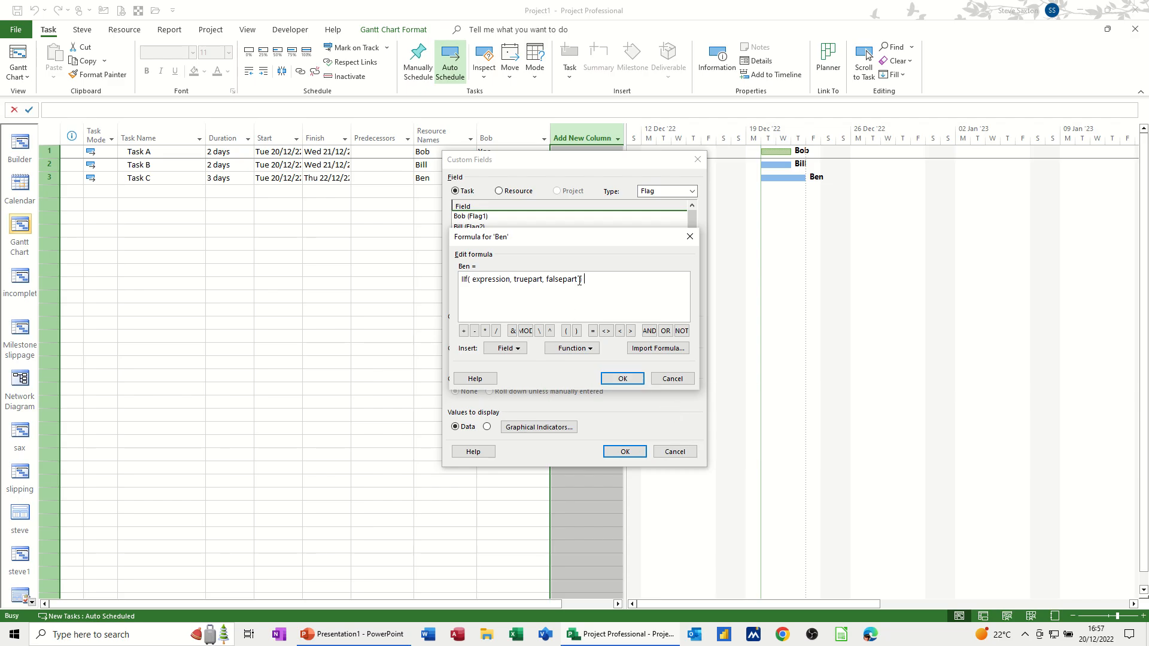
drag(580, 280, 479, 284)
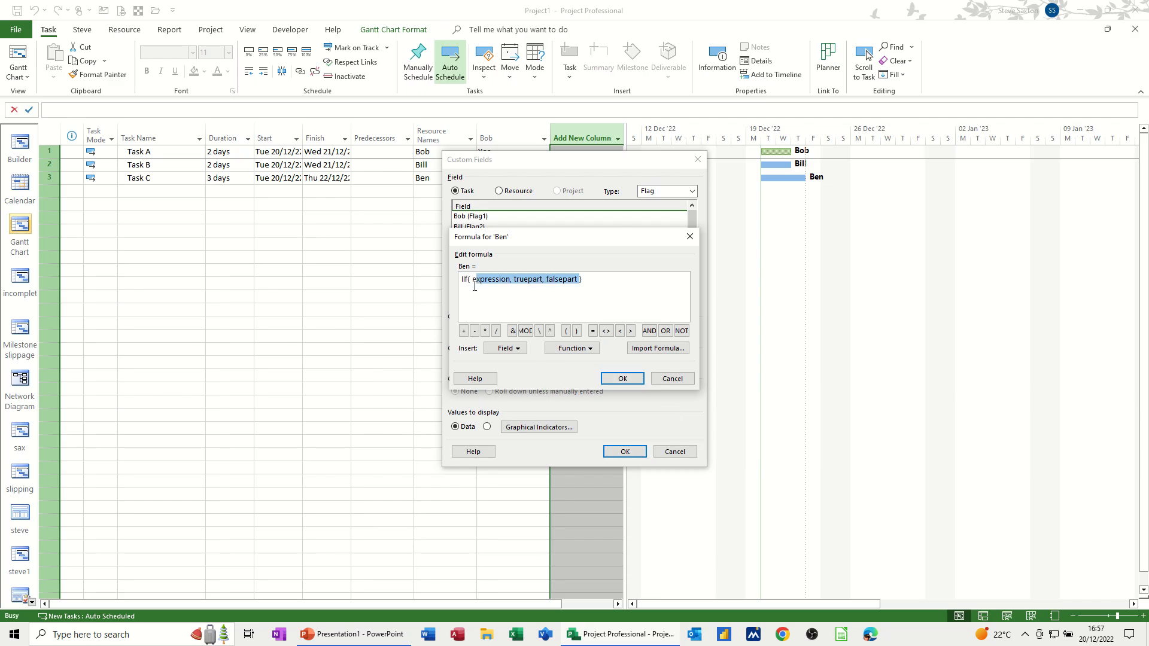
key(Delete)
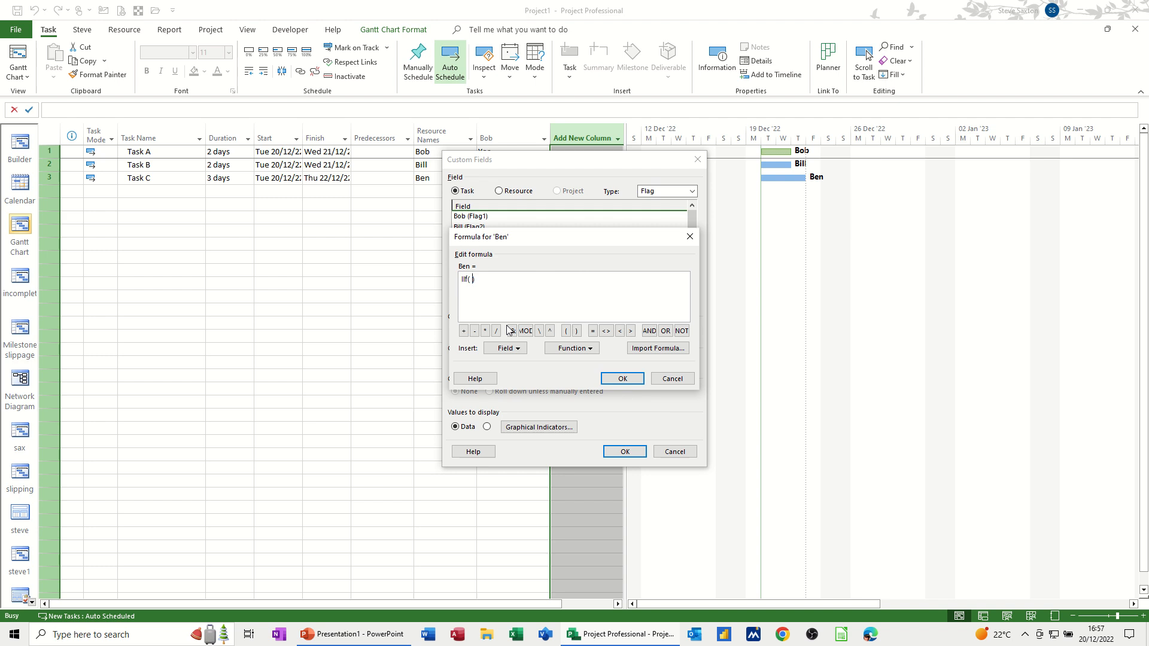
Step: Make the Flag3 formula return yes when [Resource Names] equals Task C's resource, otherwise no, then accept the data replacement and apply the custom fields
click(505, 348)
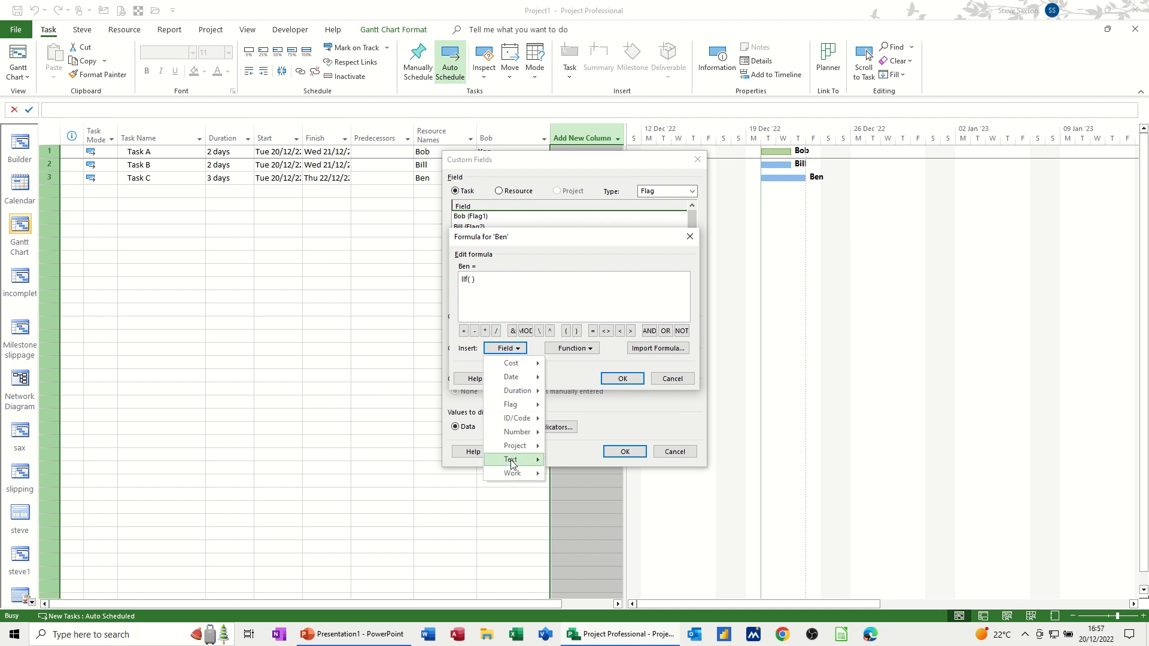
mouse_move(511, 463)
click(591, 574)
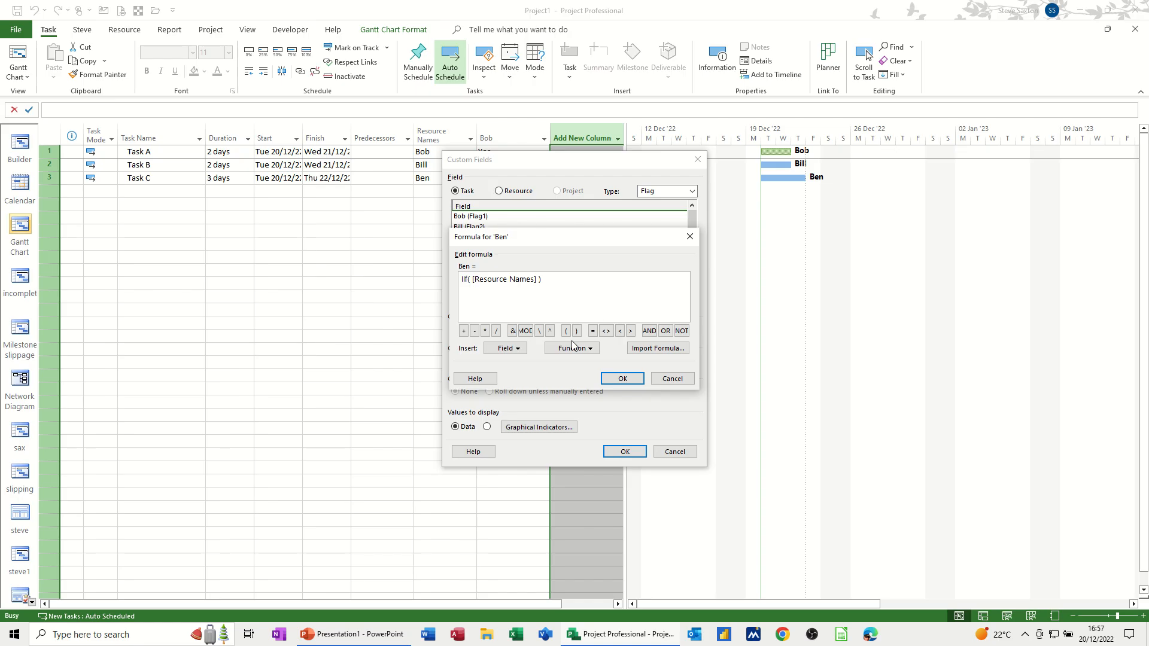
text(="Ben",yes,no)
click(602, 379)
click(554, 363)
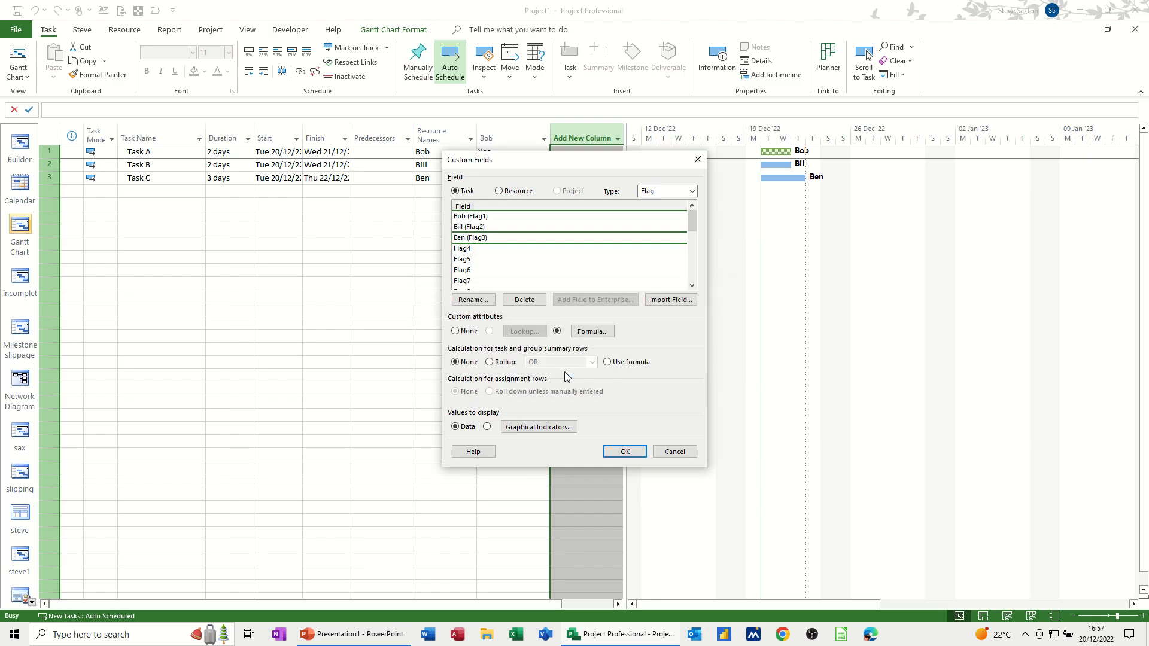
click(616, 452)
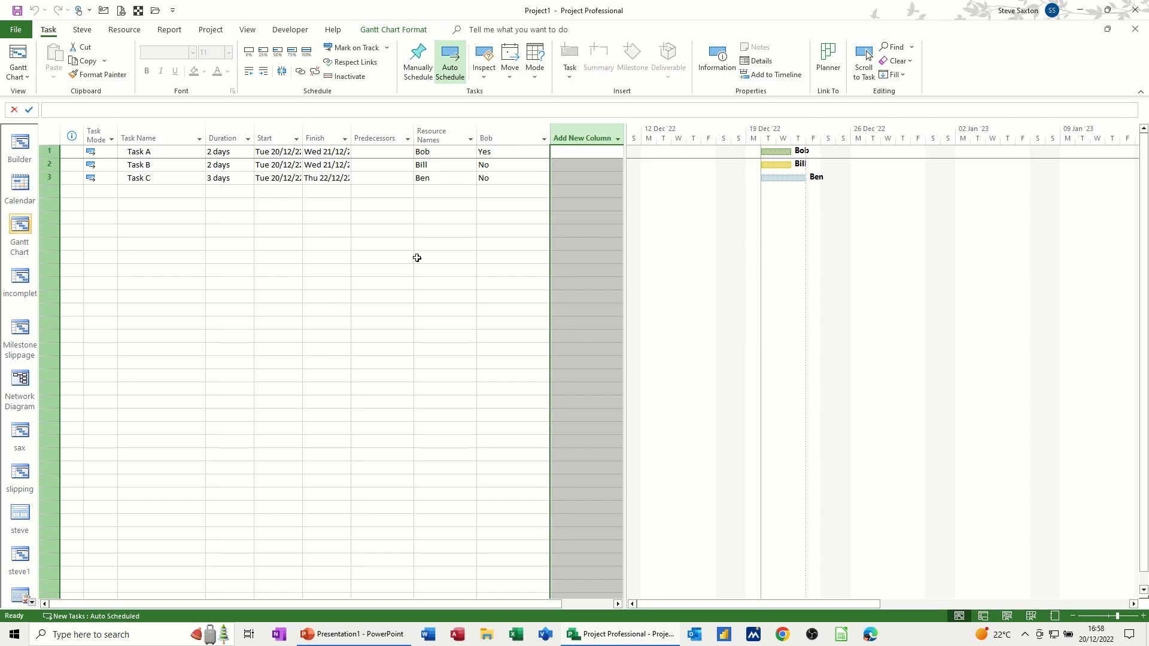
Step: Add a new task named Task D below Task C with a duration of 1 day
click(161, 191)
text(Task D)
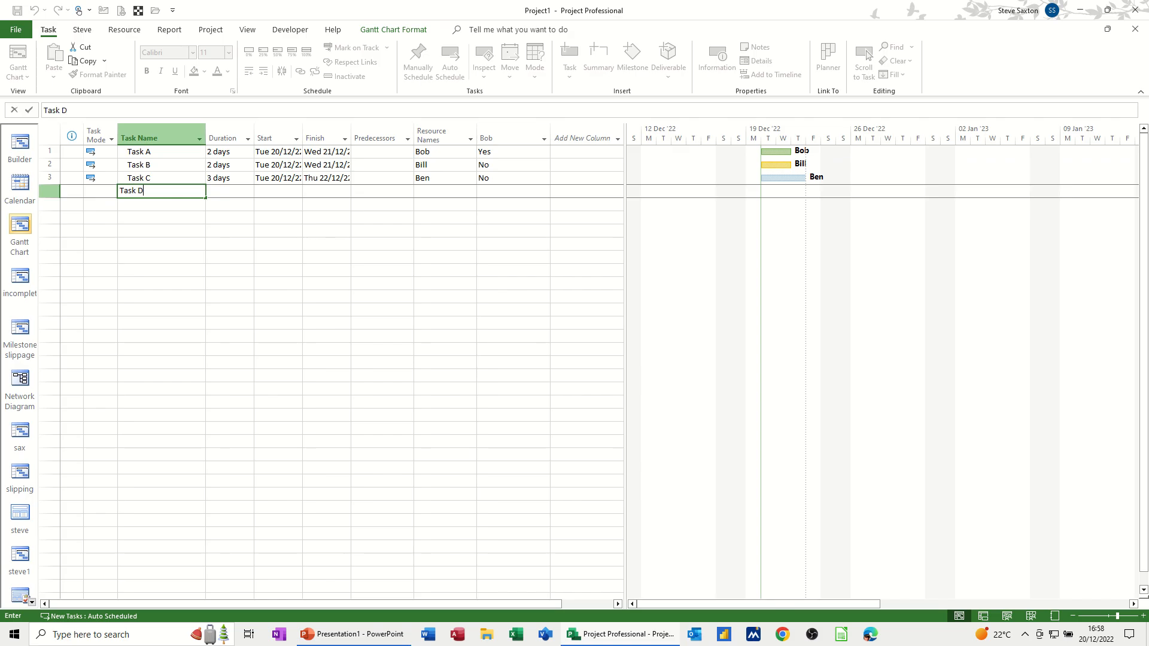
key(Tab)
text(1)
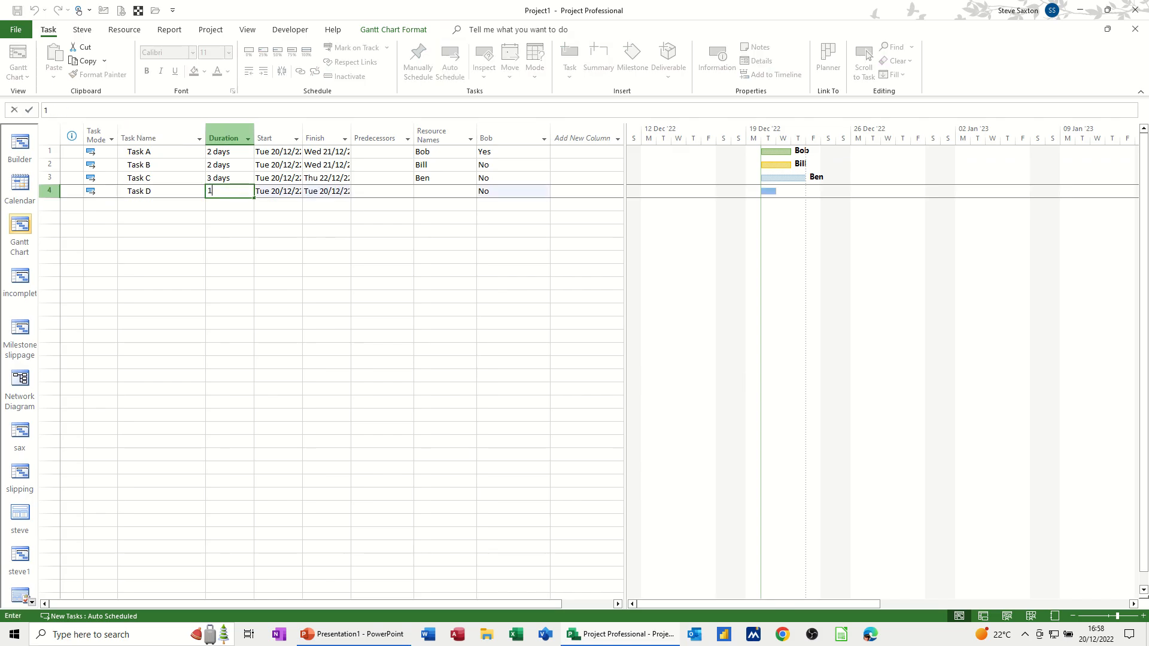
key(Tab)
Step: Assign Task A's resource to Task D to test the first flag's bar colour
key(Tab)
key(Tab)
key(Tab)
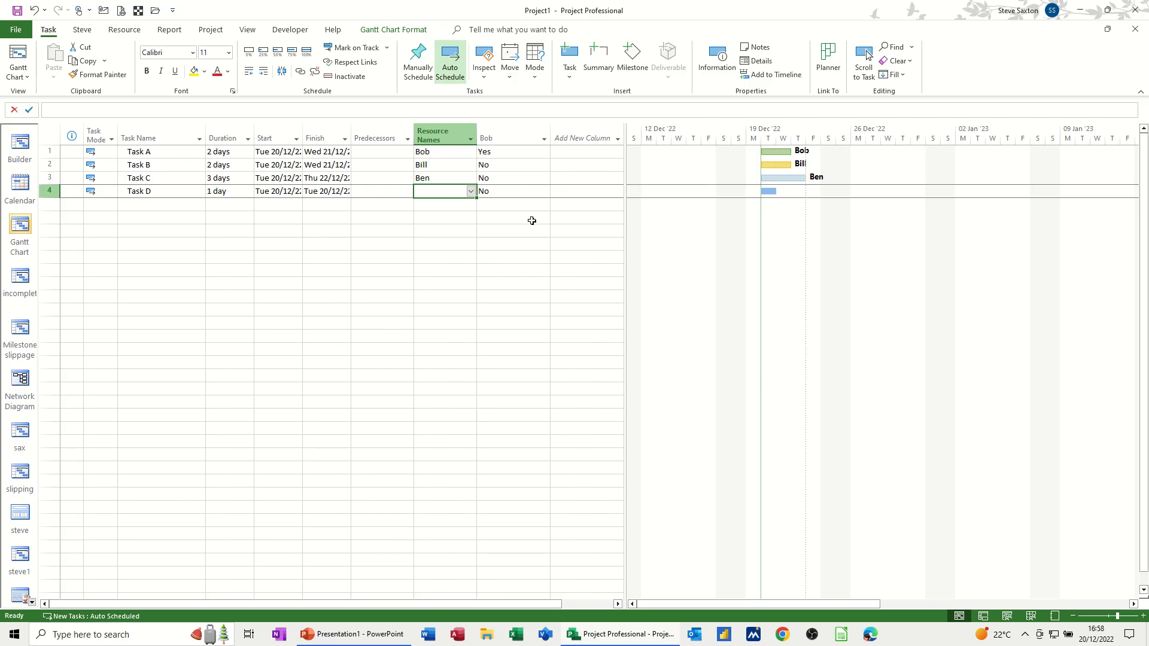
text(Bob)
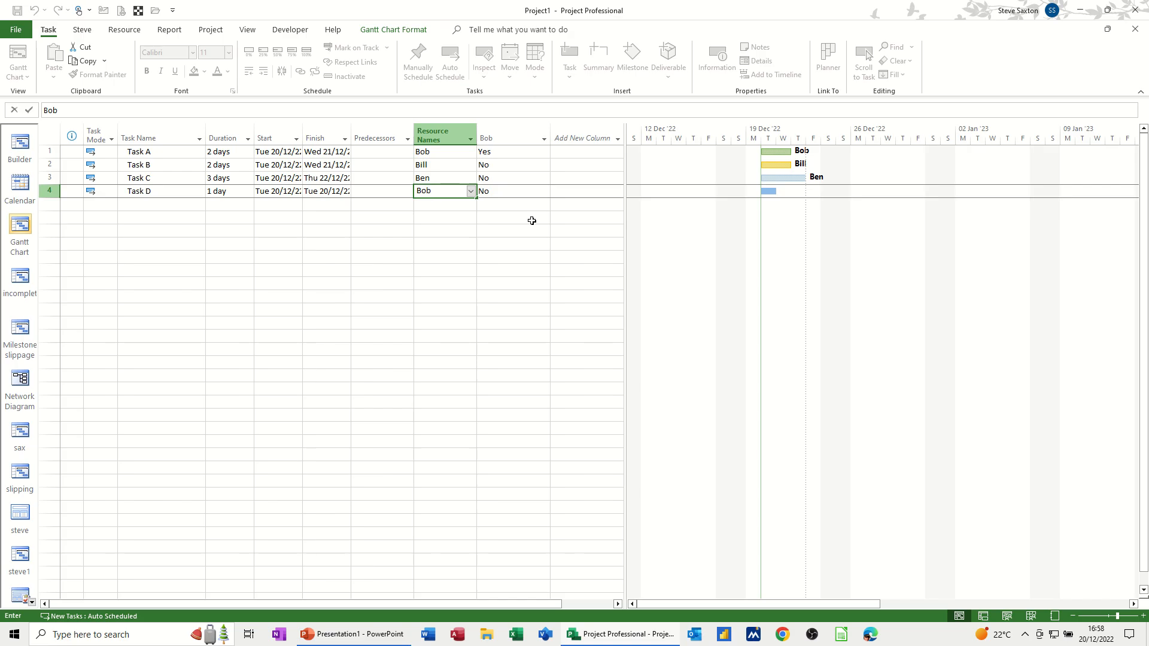
key(Return)
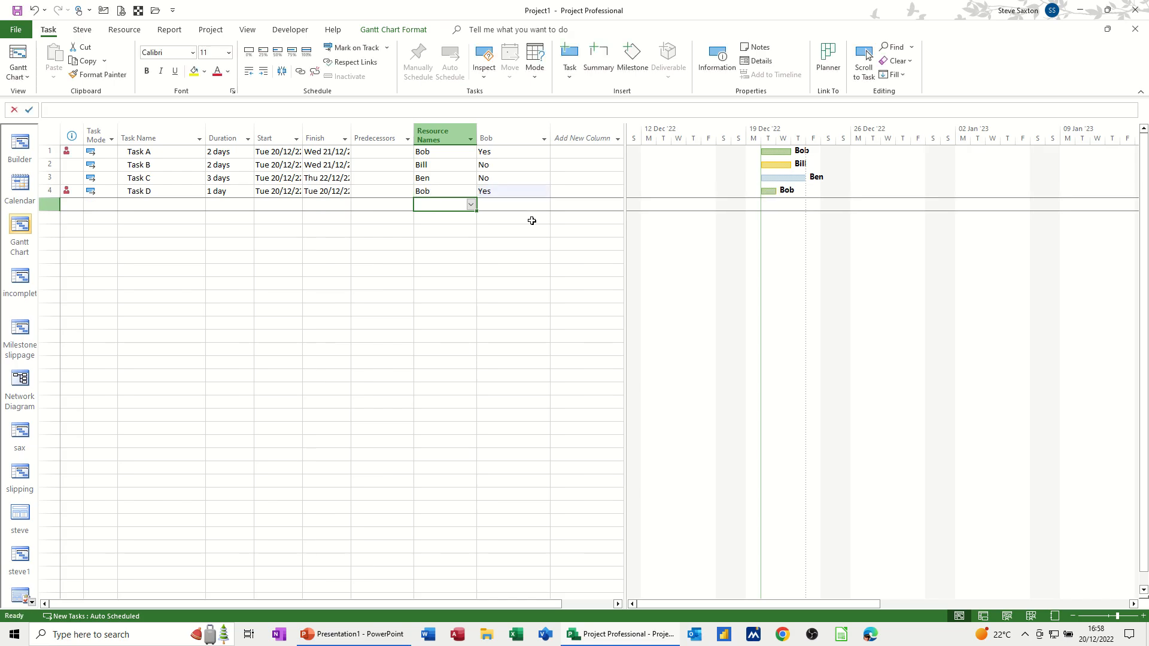
Step: Change Task D's resource to the one assigned to Task B
click(429, 190)
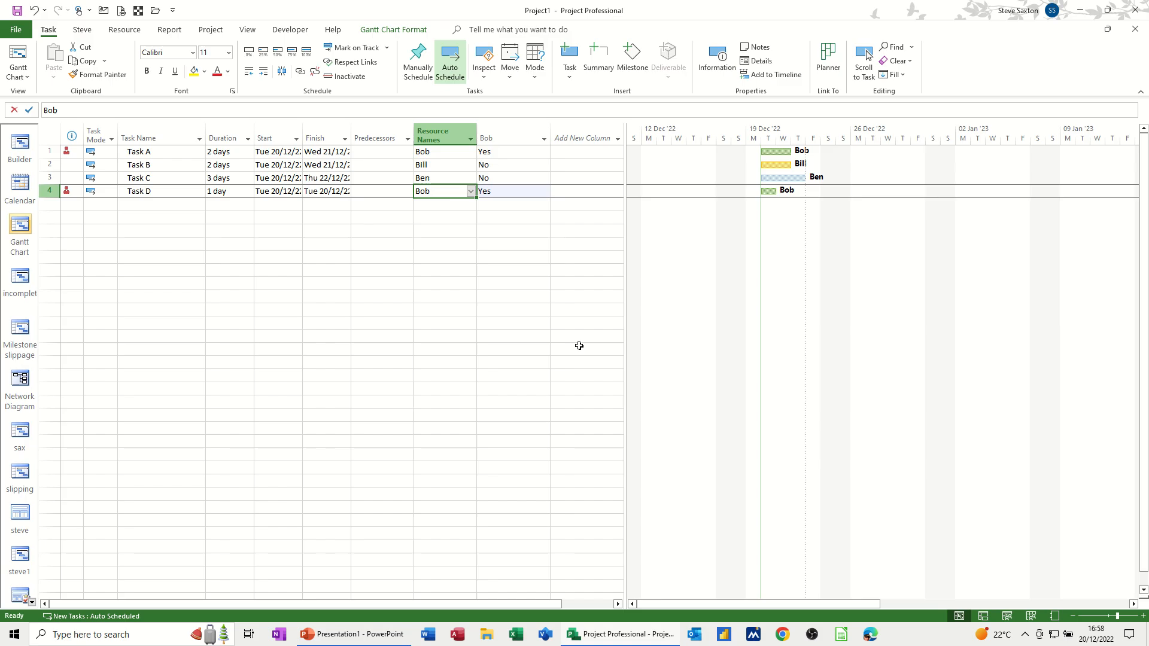
text(Bill)
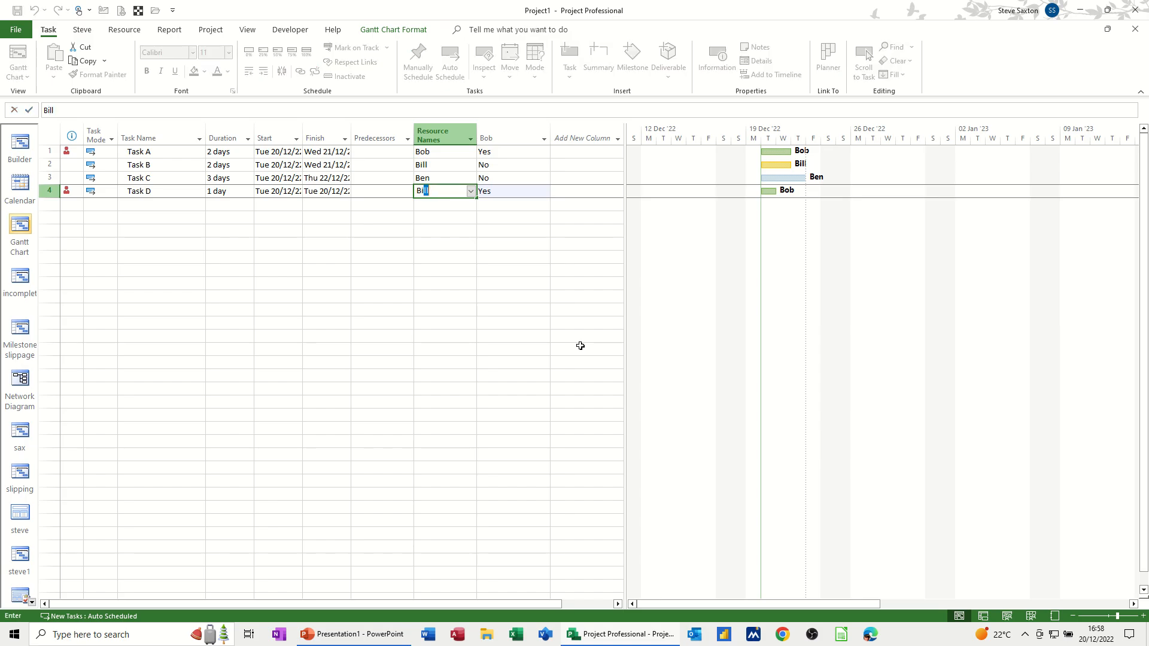
click(436, 216)
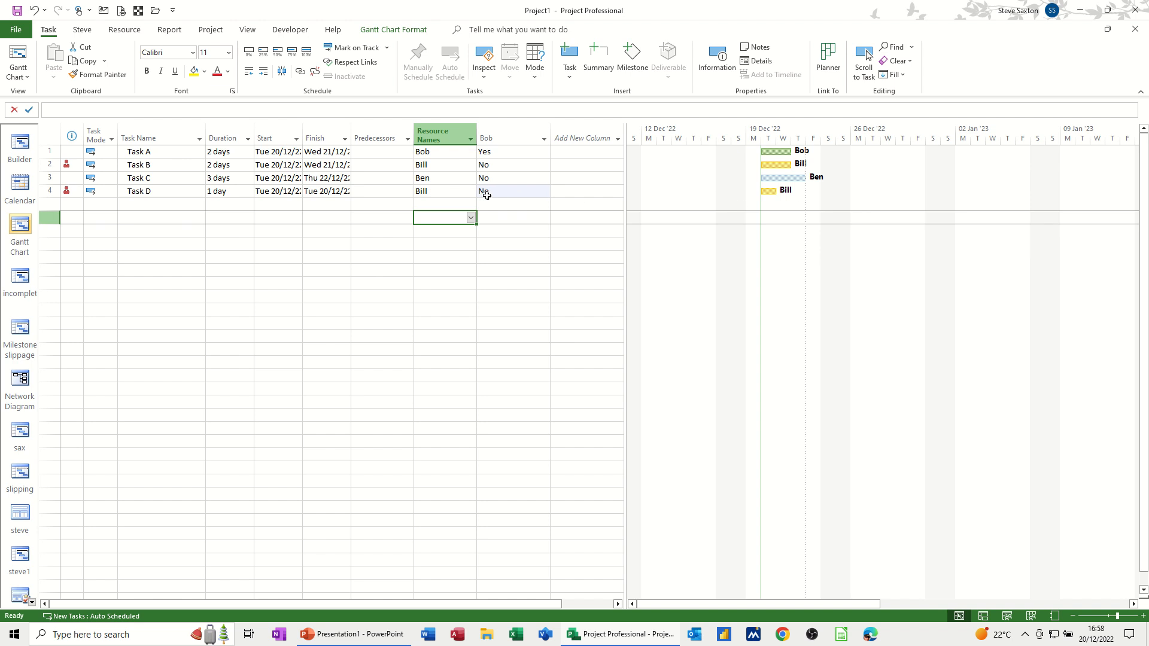
Step: Change Task D's resource to the one assigned to Task C
click(429, 189)
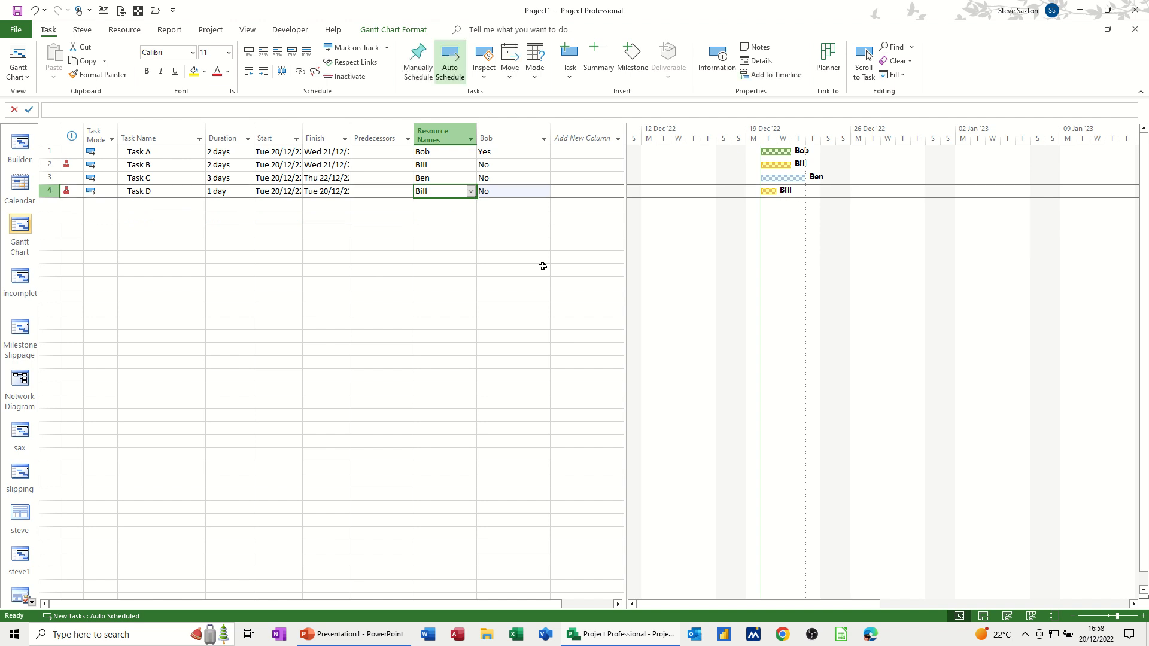
text(Ben)
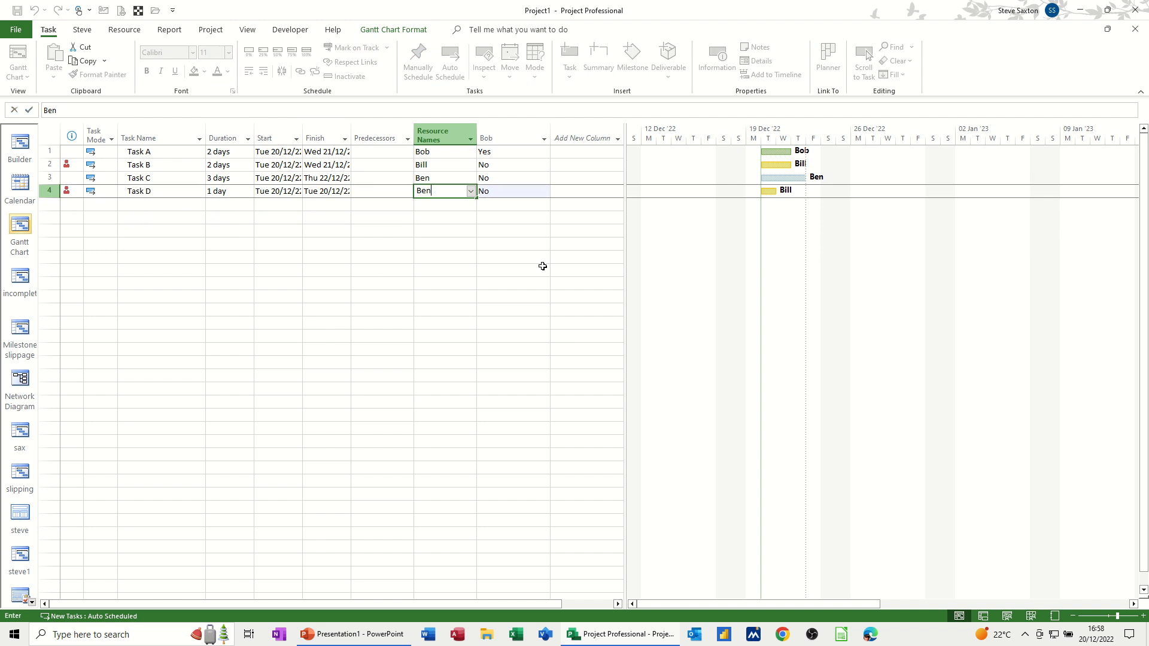
key(Return)
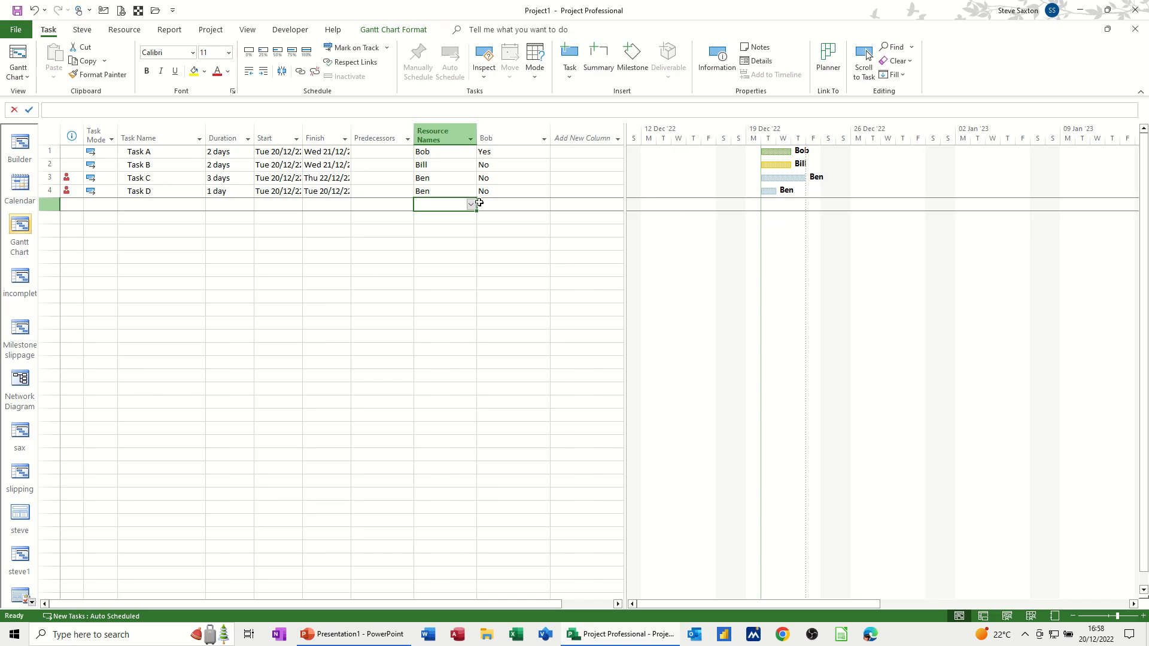
Step: Hide the renamed Flag1 column in the task table
click(500, 137)
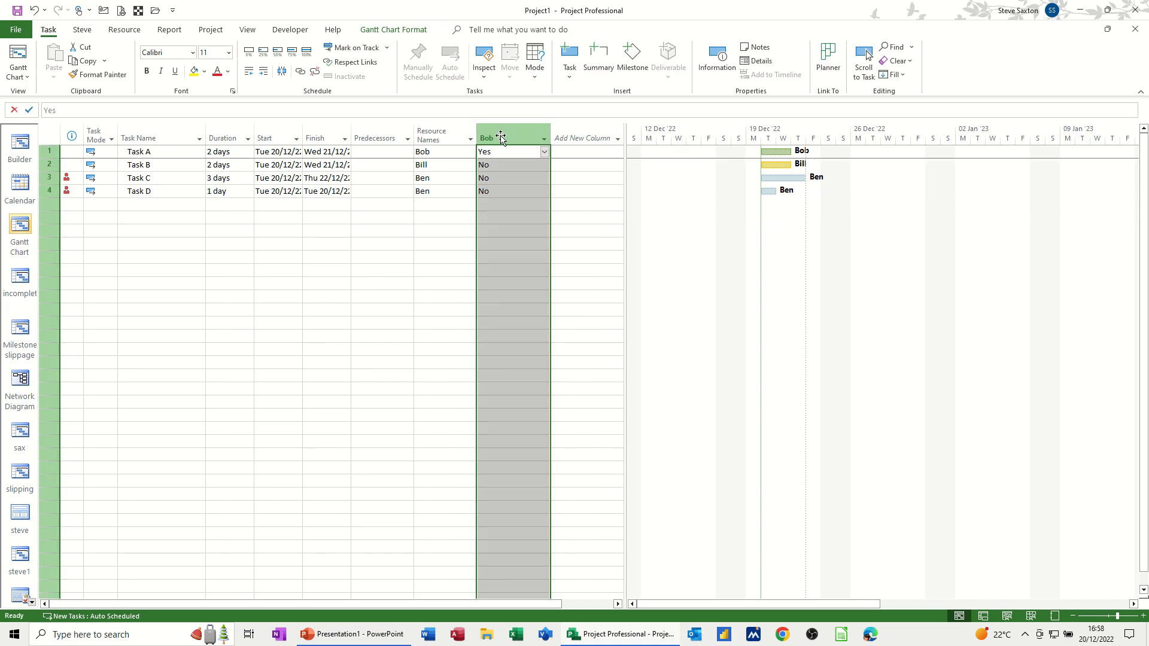
right_click(500, 137)
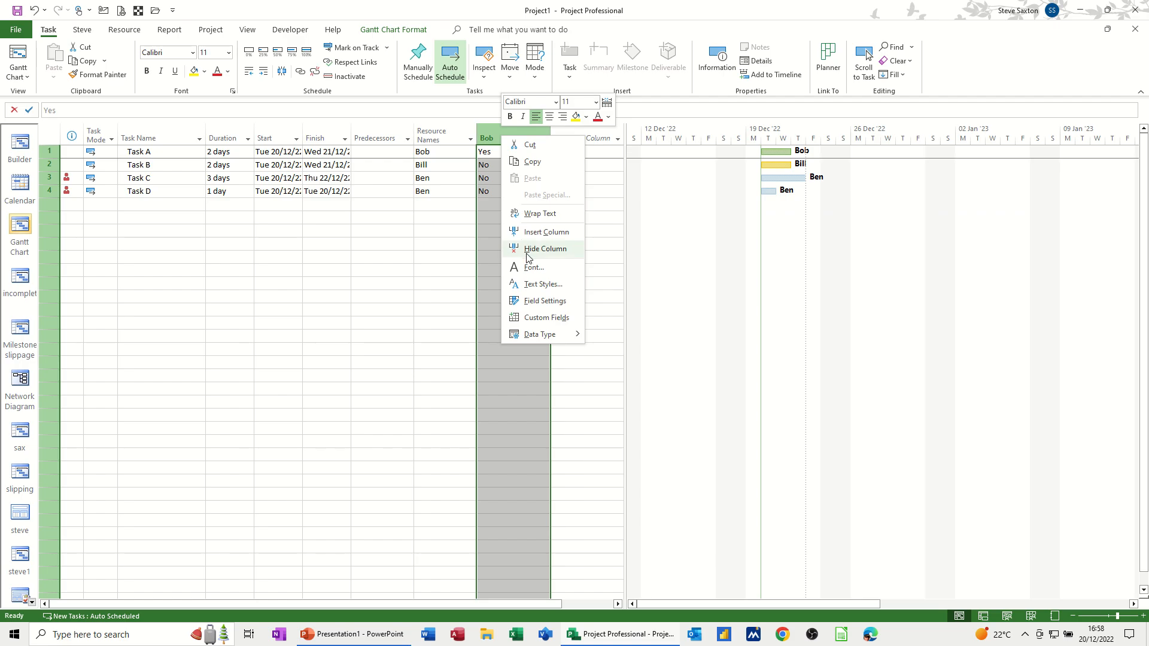
click(545, 248)
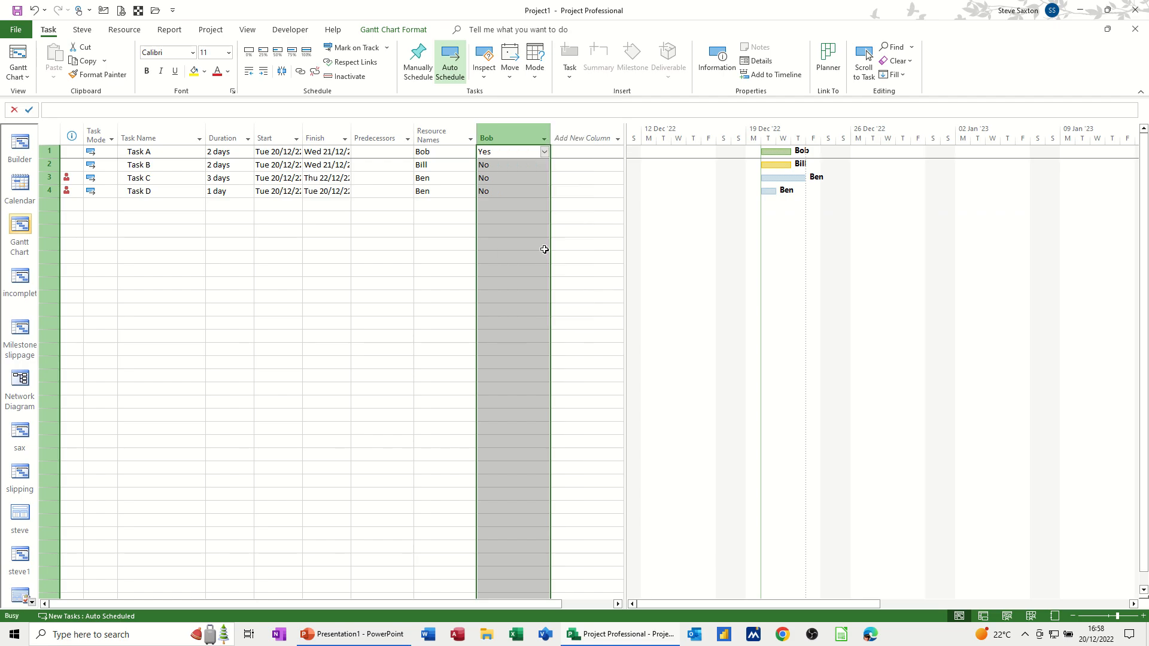
click(451, 204)
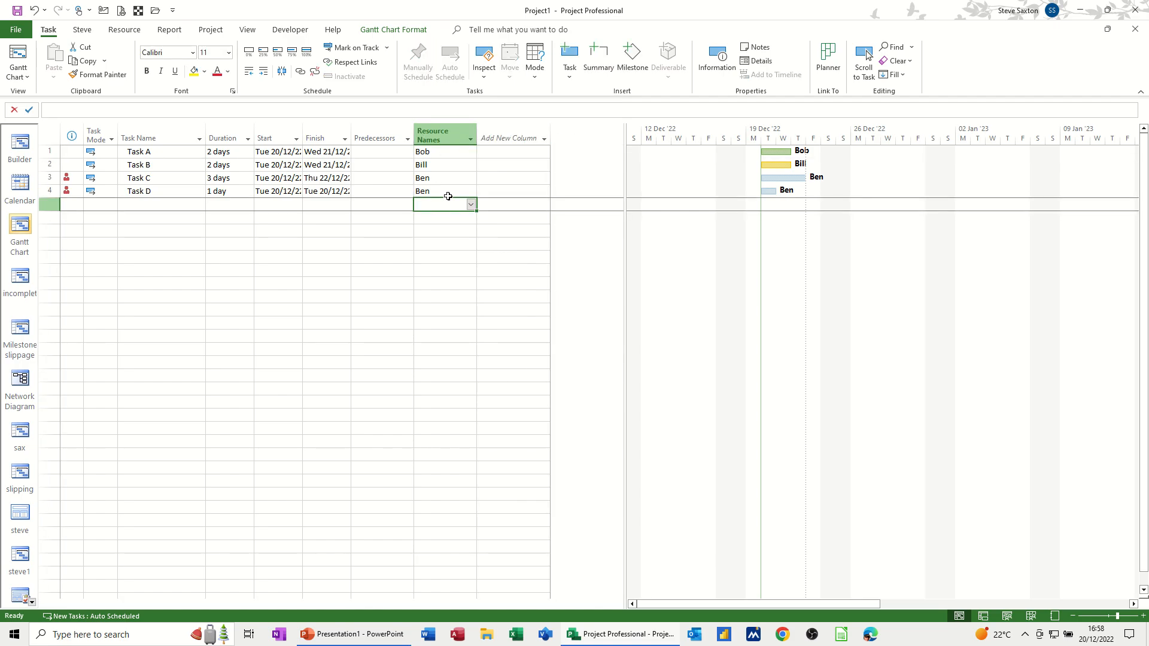
Step: Add Task E with a duration of 2 days and assign Task B's resource to it
click(149, 205)
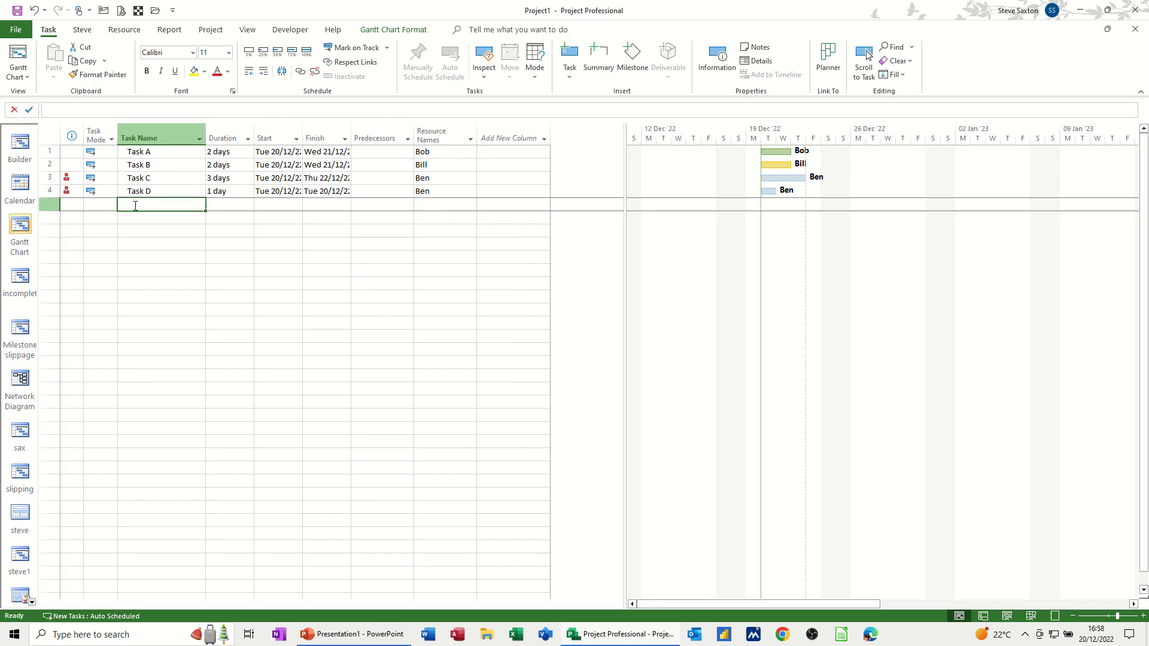
text(Task E)
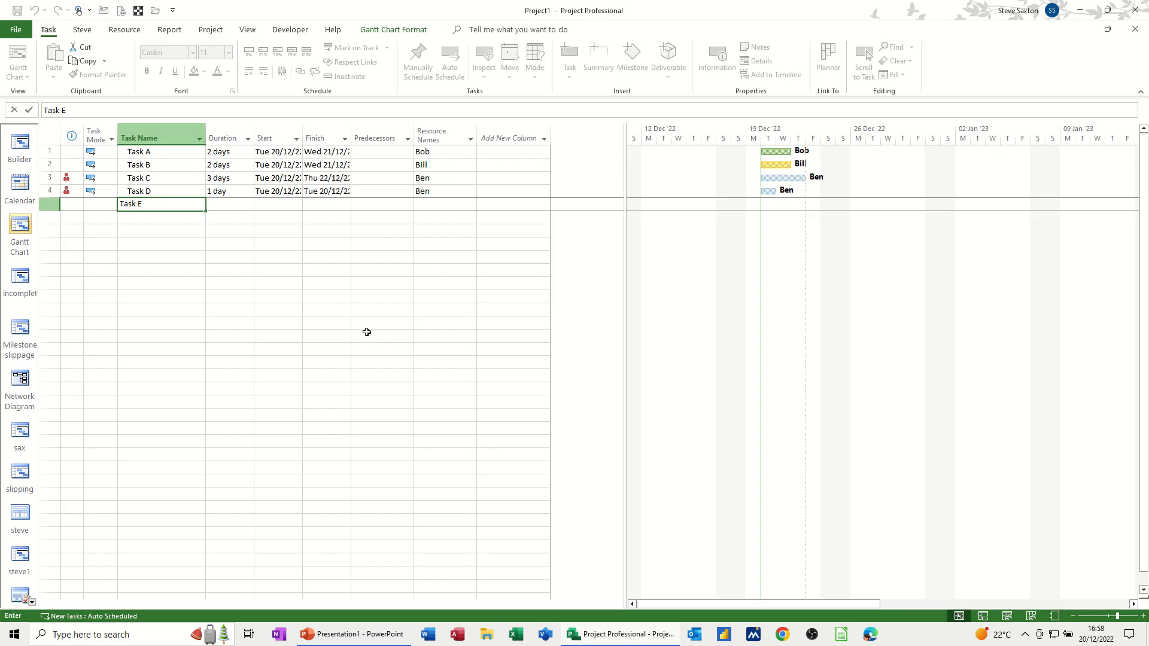
key(Tab)
text(2)
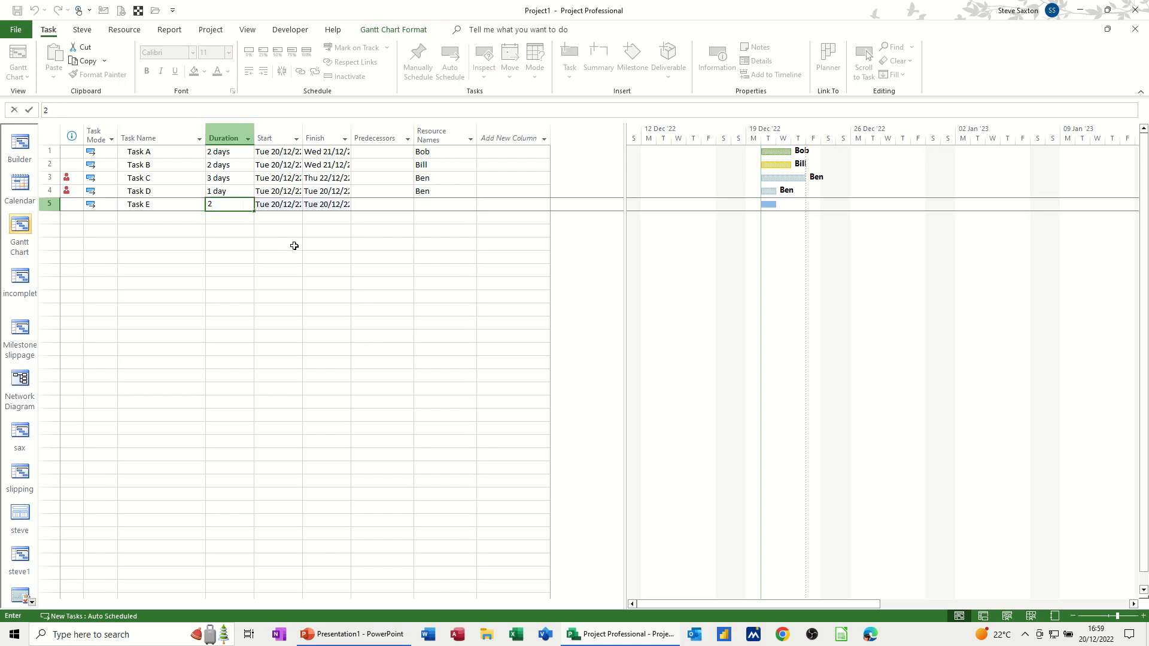
click(440, 205)
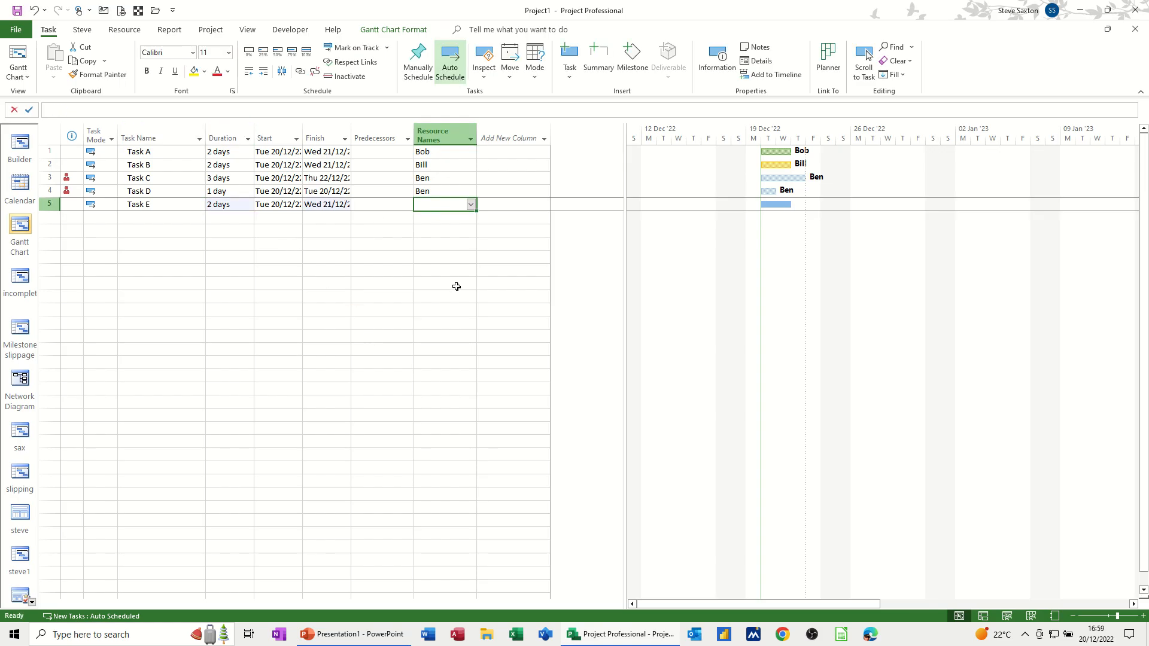
text(Bill)
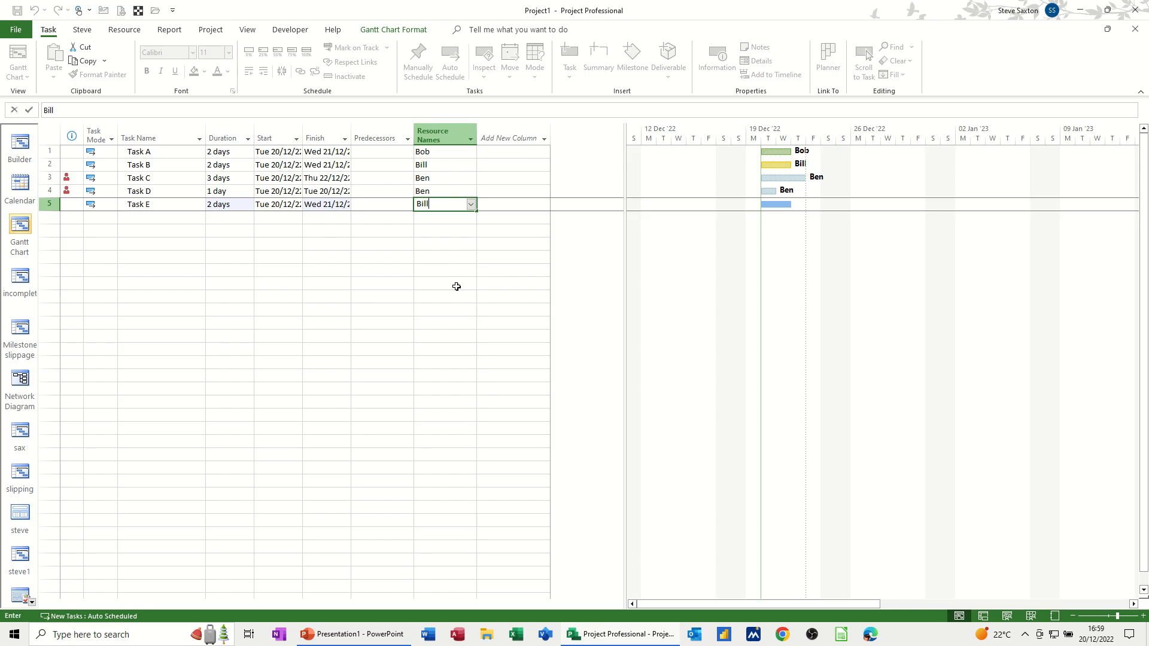
key(Return)
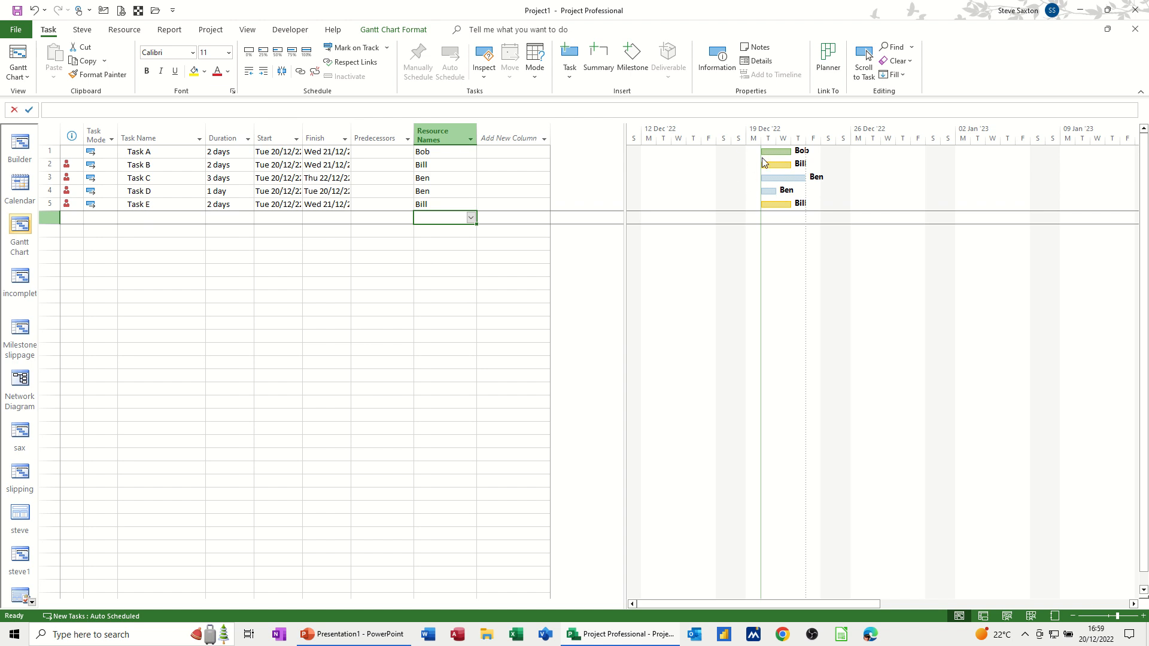
Step: Review the custom bar styles tied to Flag1, Flag2 and Flag3 in the Gantt chart's bar style list
double_click(691, 270)
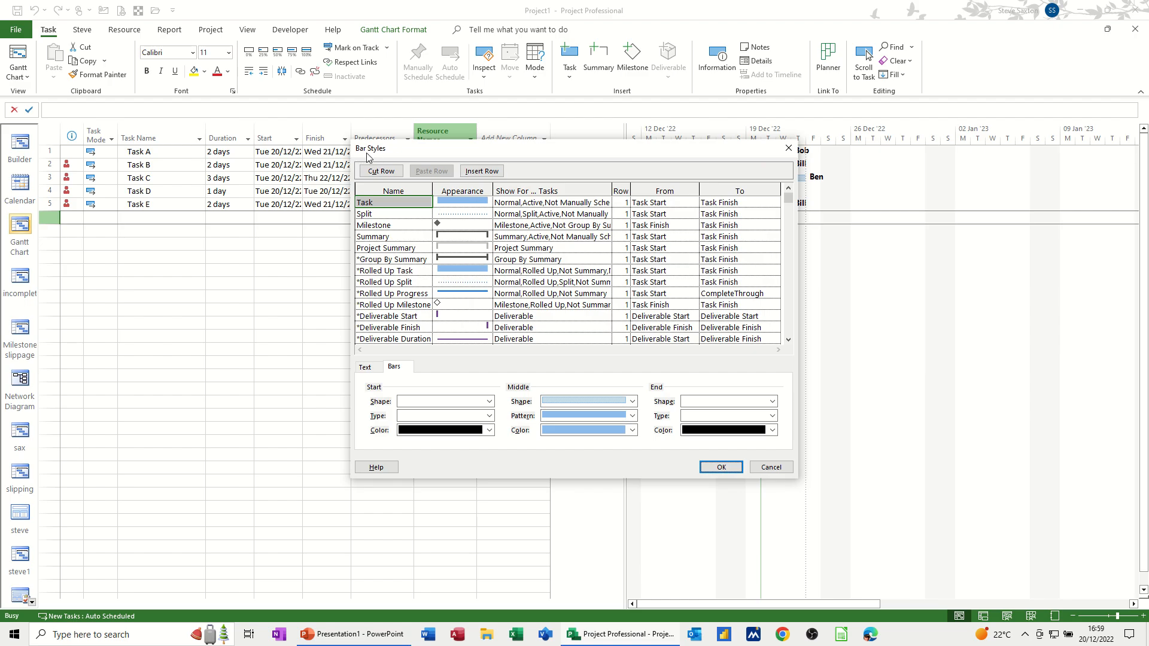
drag(788, 198, 791, 225)
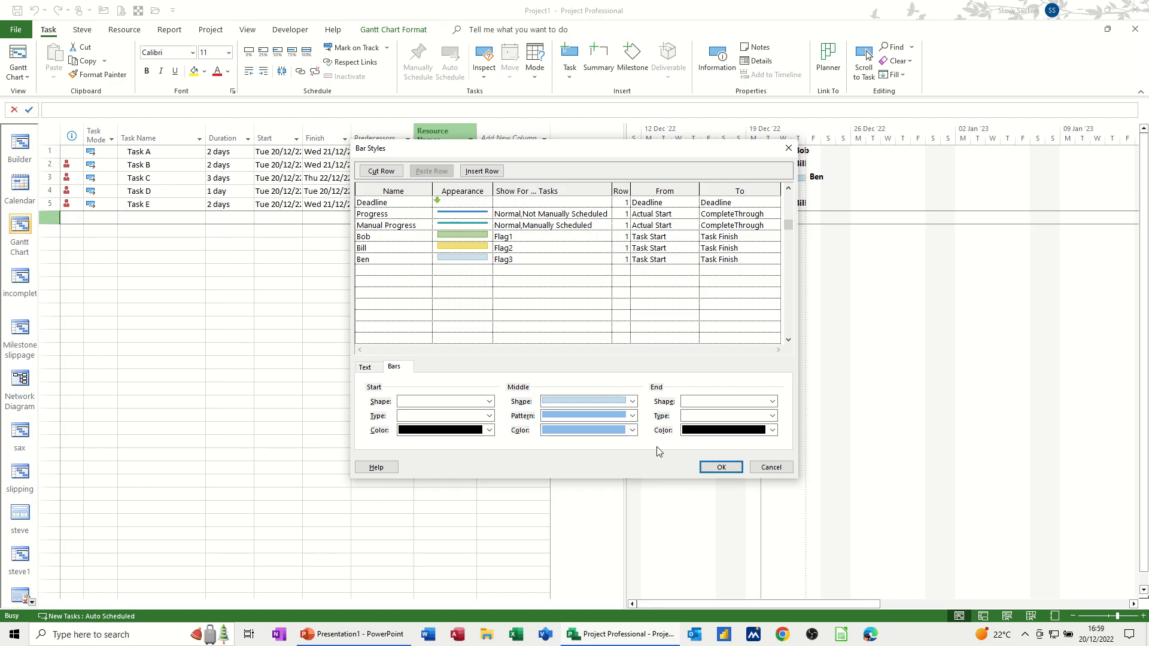
click(706, 471)
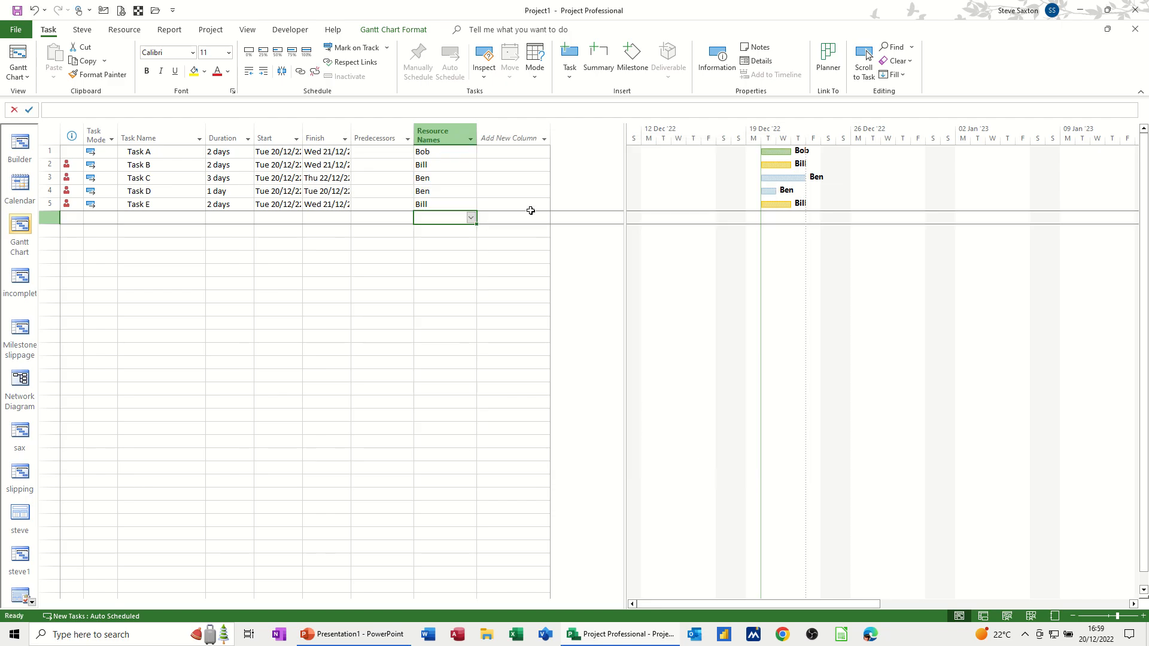
Step: Review the task custom fields of type Flag and inspect the formula behind Flag1, keeping it as it is
right_click(498, 139)
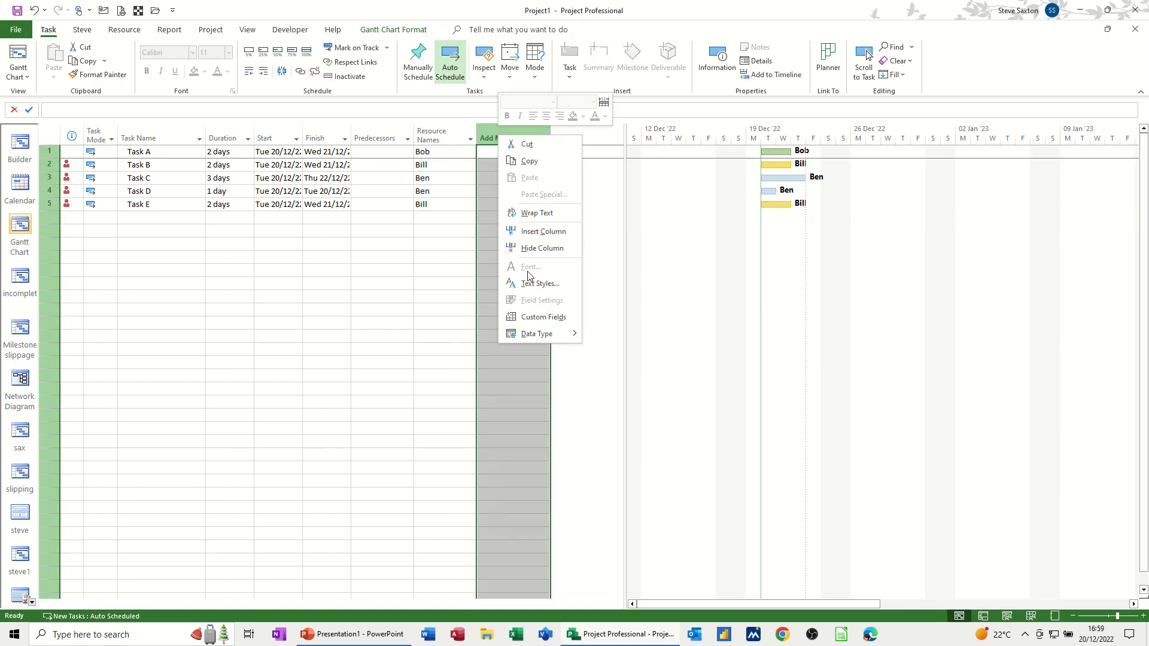
click(530, 318)
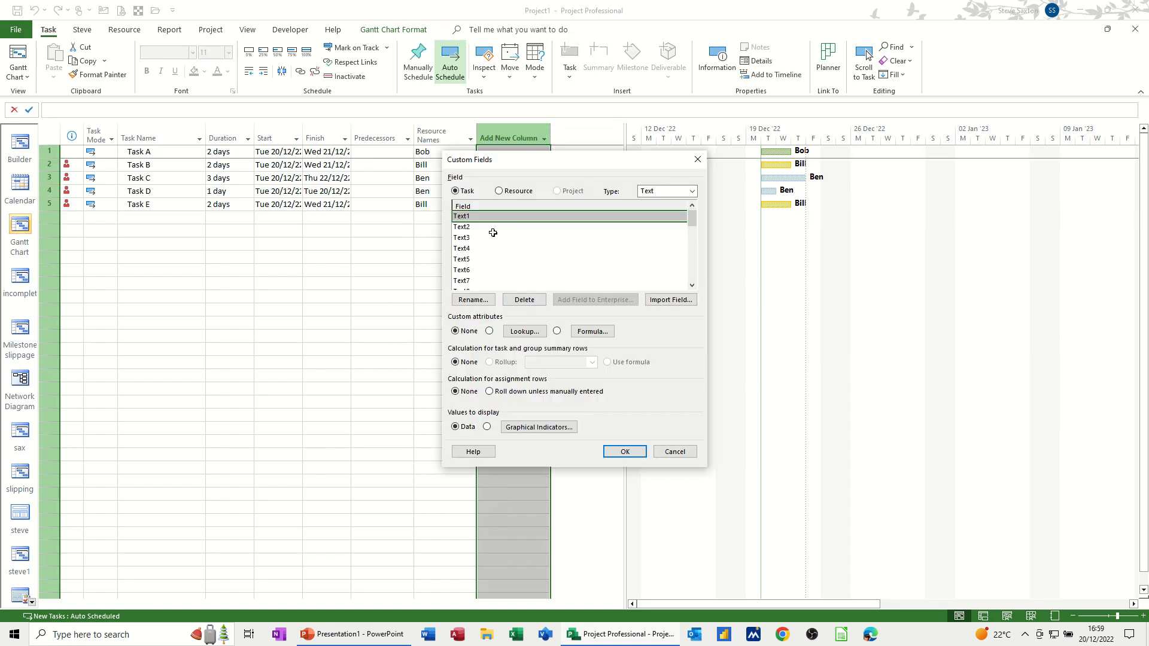
click(692, 192)
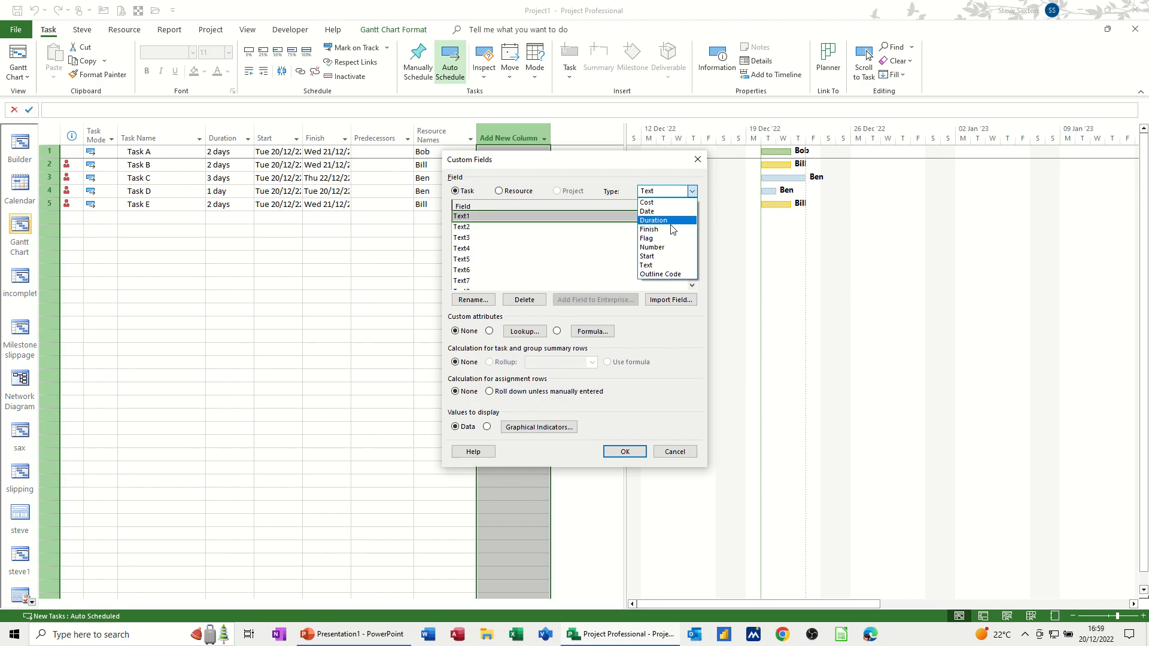
click(664, 244)
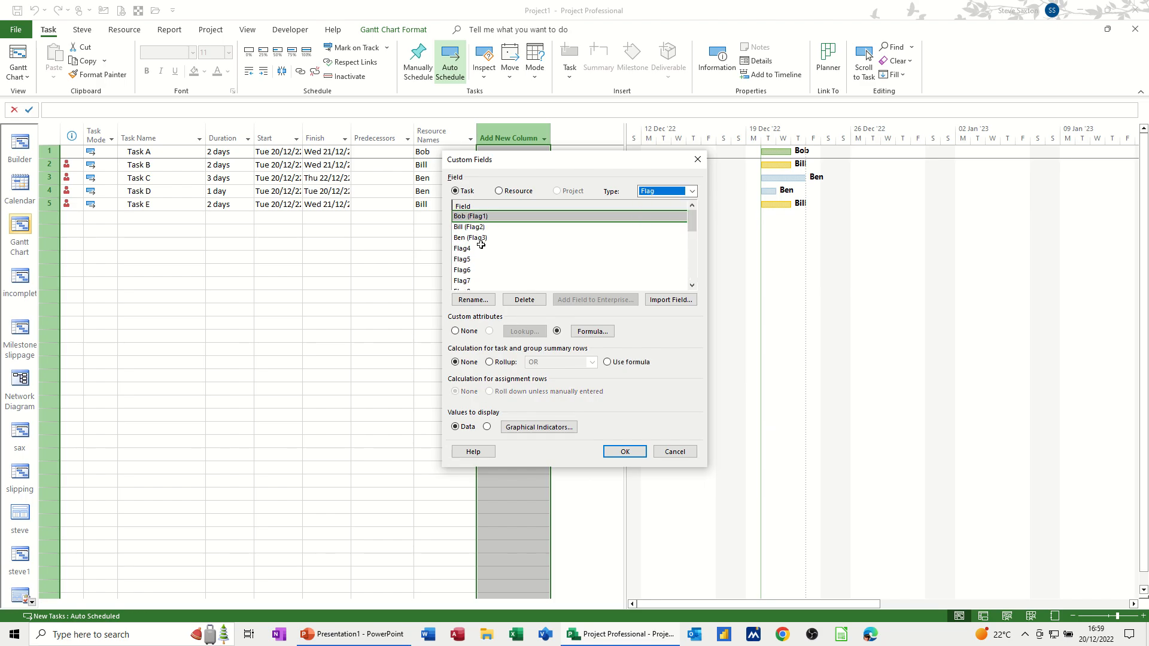
click(591, 331)
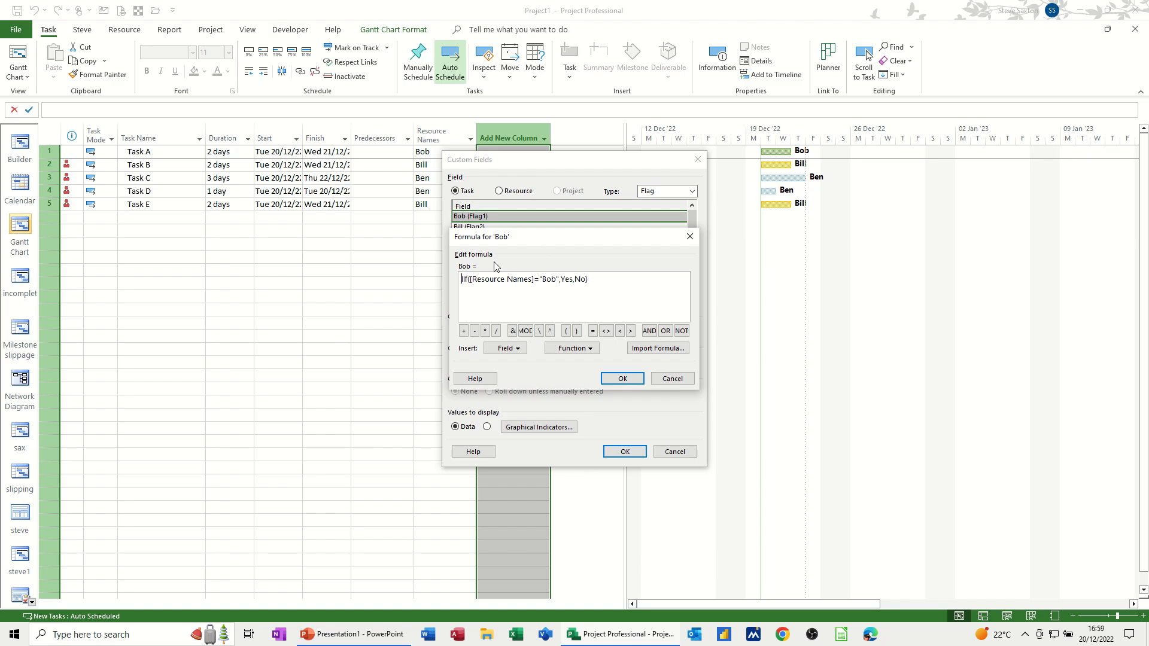
click(619, 378)
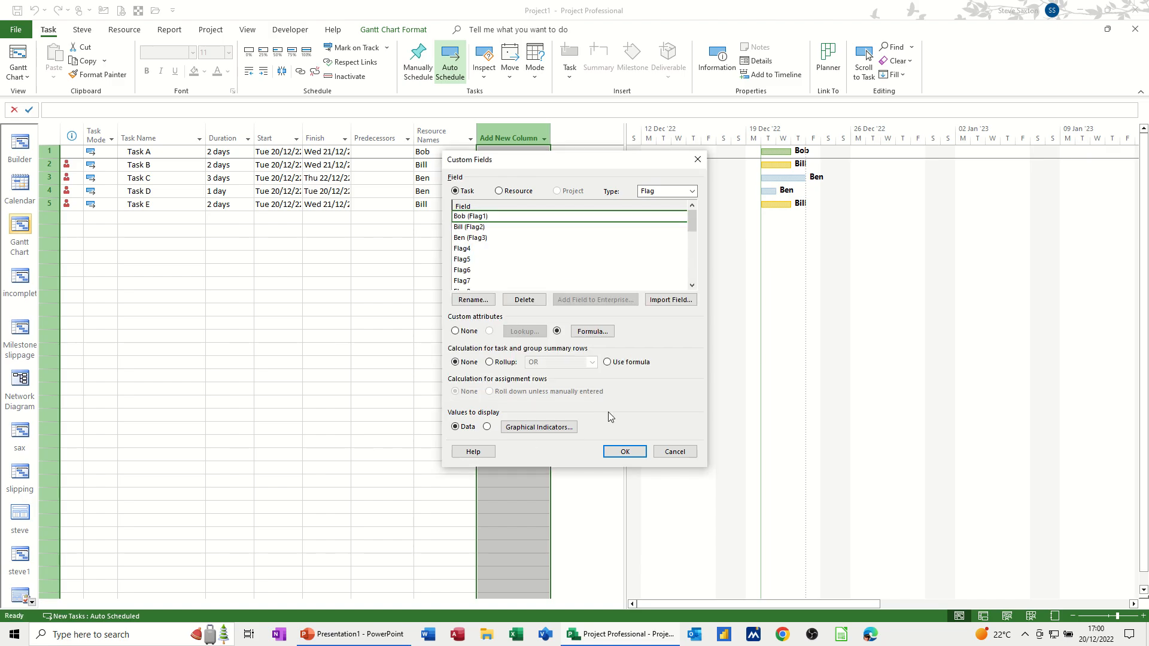
click(621, 452)
click(513, 174)
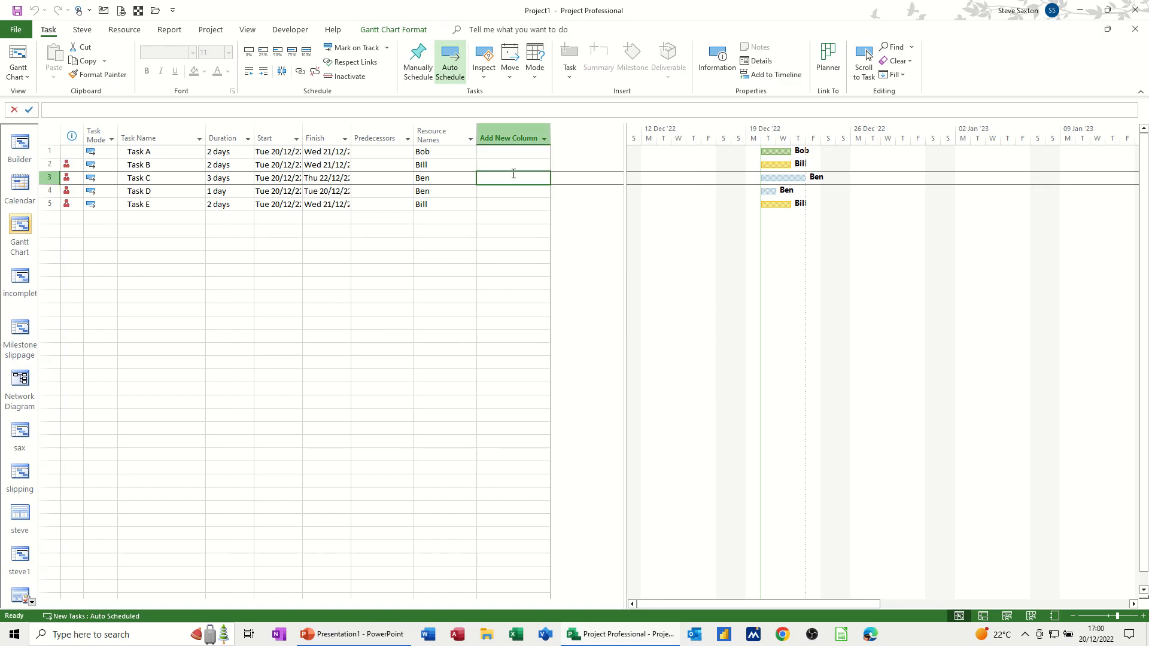